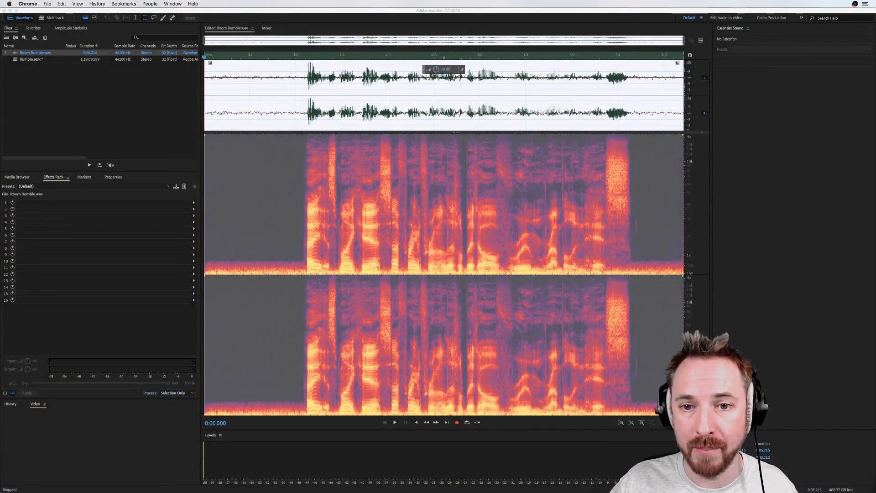
# Step: Bring Audition forward, open the Rumble.sesx multitrack session and set the playhead near its start
pyautogui.click(263, 87)
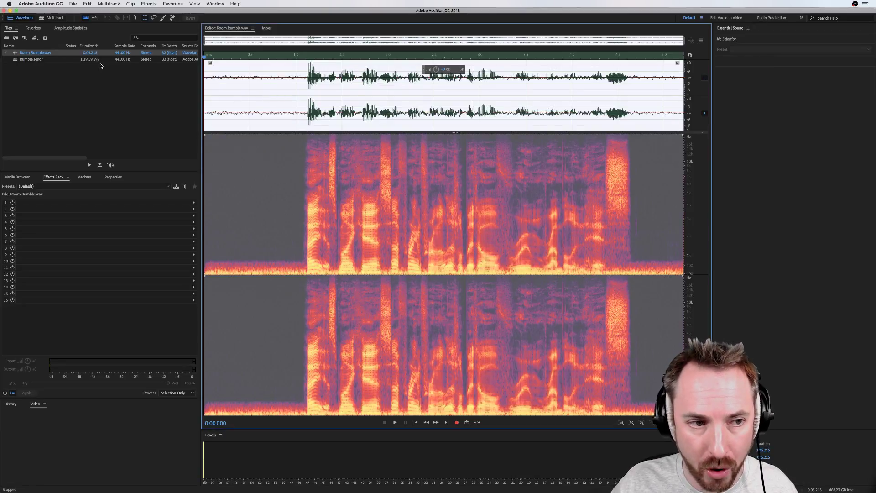
pyautogui.click(56, 18)
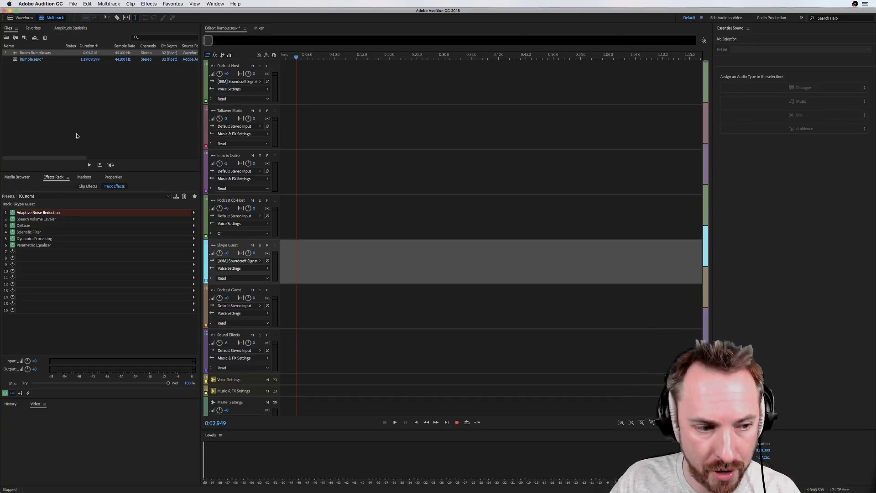
pyautogui.click(282, 266)
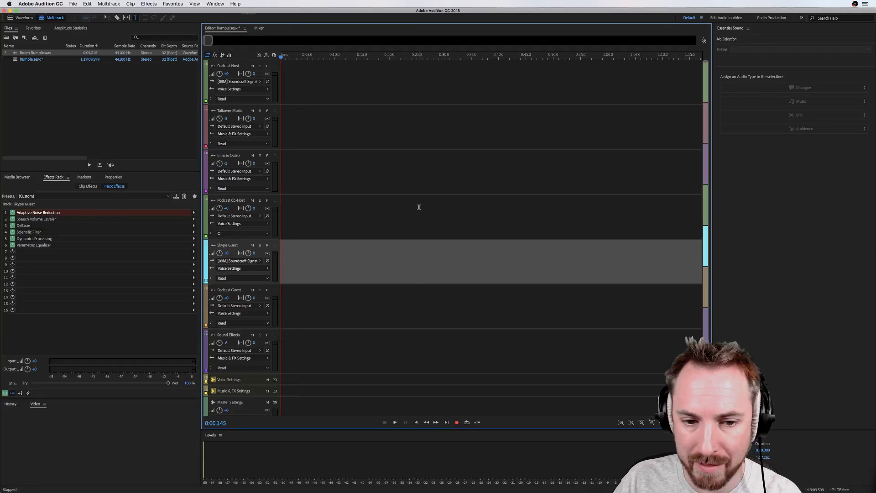
pyautogui.doubleClick(39, 53)
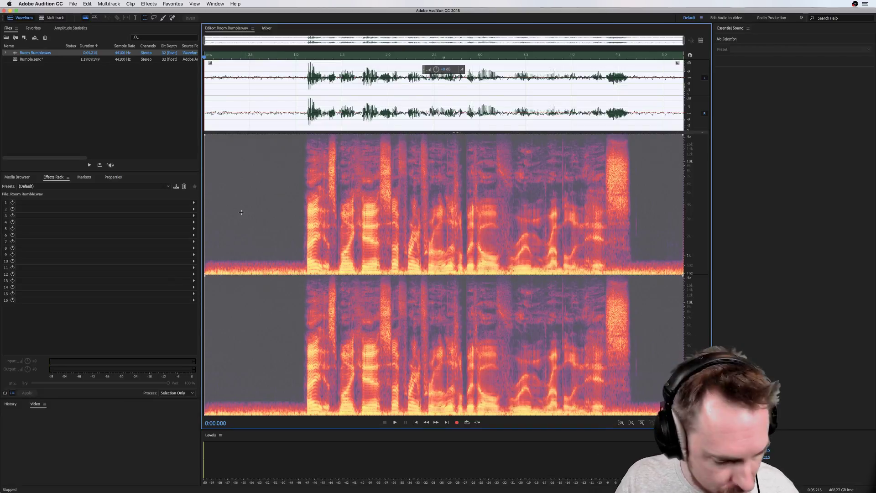
pyautogui.press('space')
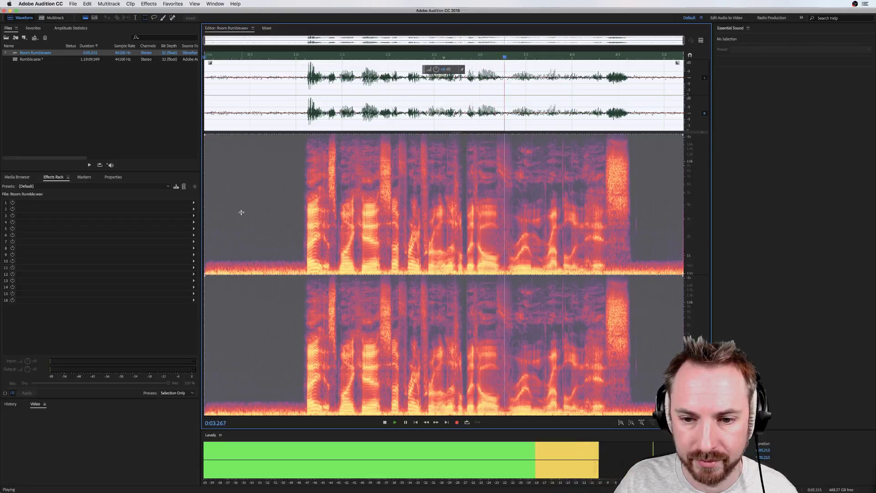
pyautogui.press('space')
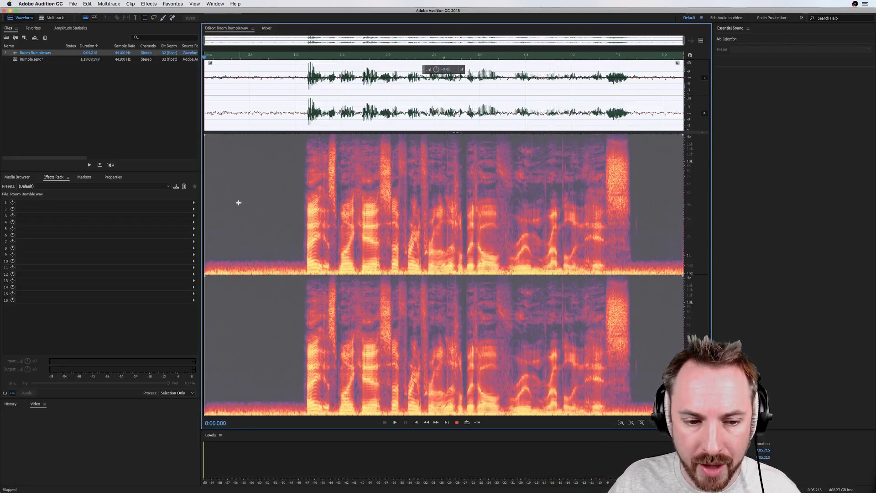
pyautogui.moveTo(305, 261); pyautogui.dragTo(201, 274)
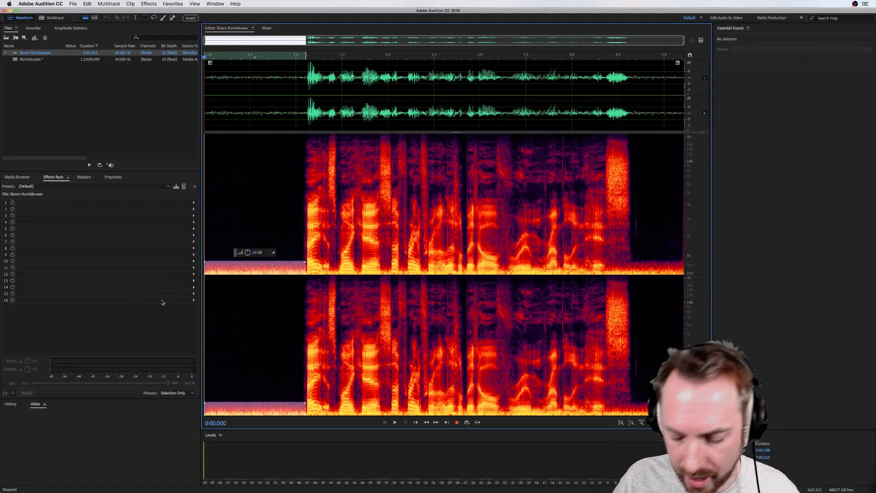
pyautogui.press('space')
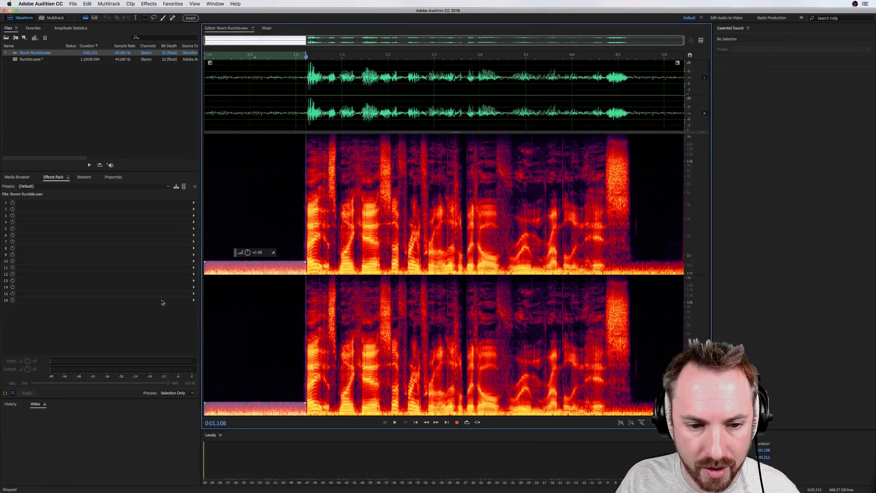
pyautogui.press('super+a')
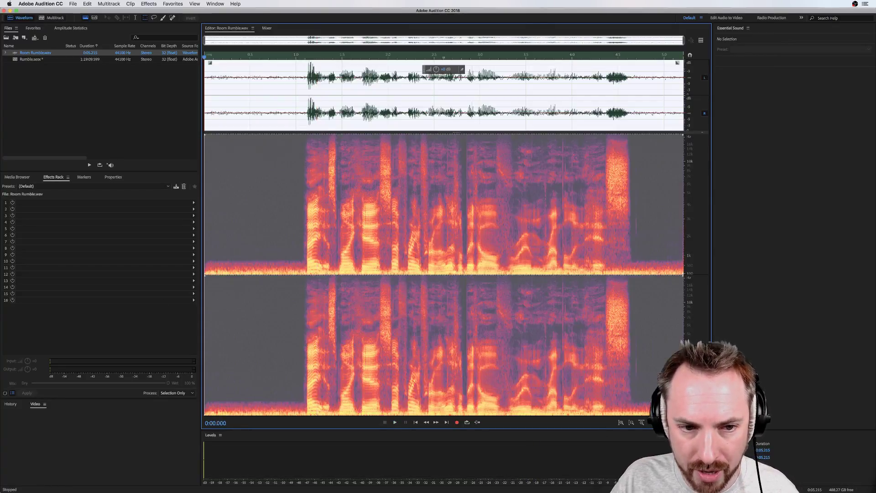
pyautogui.click(55, 18)
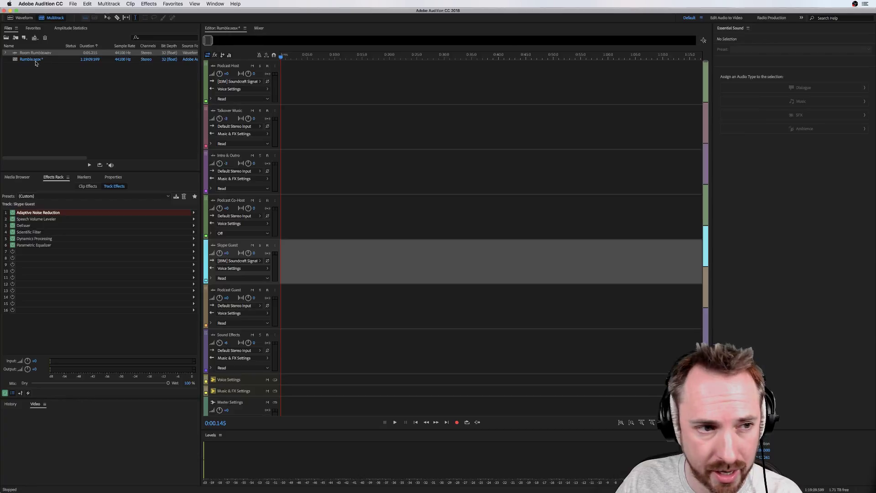
# Step: Drop Room Rumble.wav at the start of the Skype Guest track and play it through the track effects
pyautogui.moveTo(33, 55); pyautogui.dragTo(294, 261)
pyautogui.press('space')
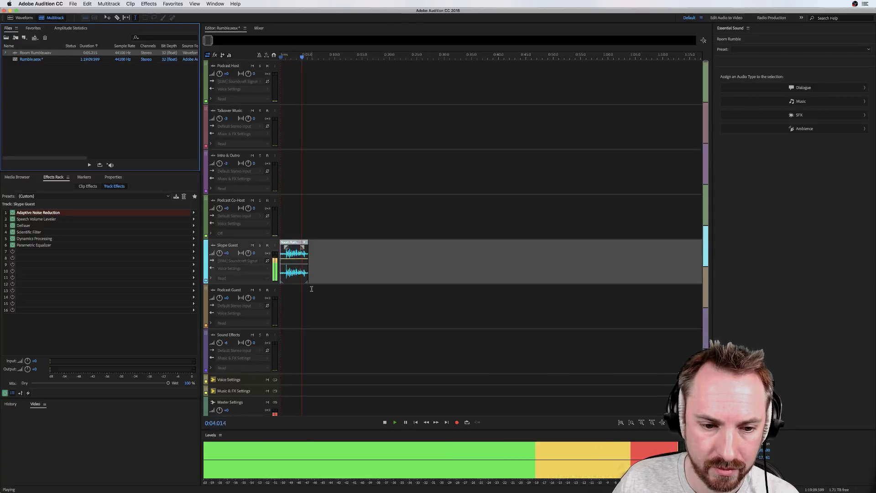
pyautogui.press('space')
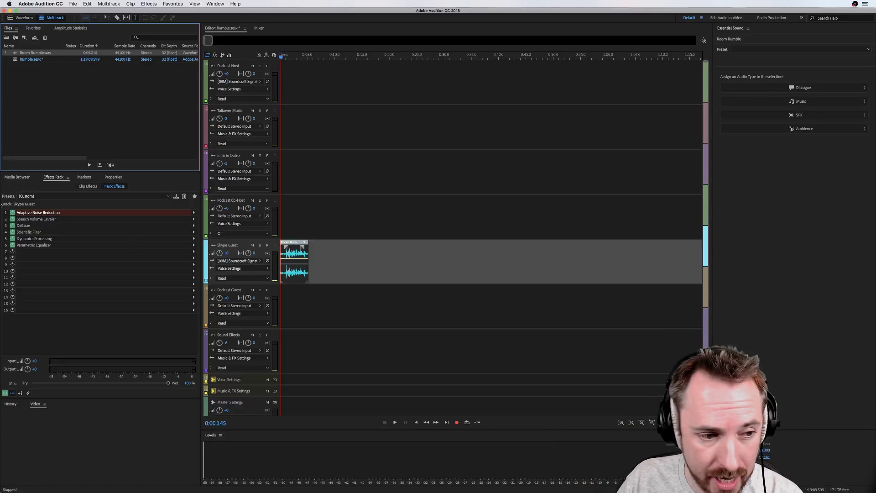
pyautogui.press('space')
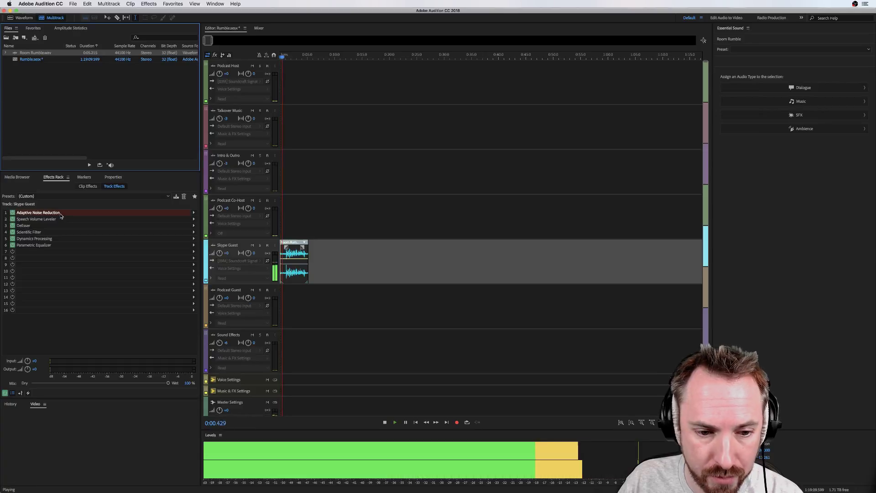
pyautogui.press('space')
pyautogui.press('space')
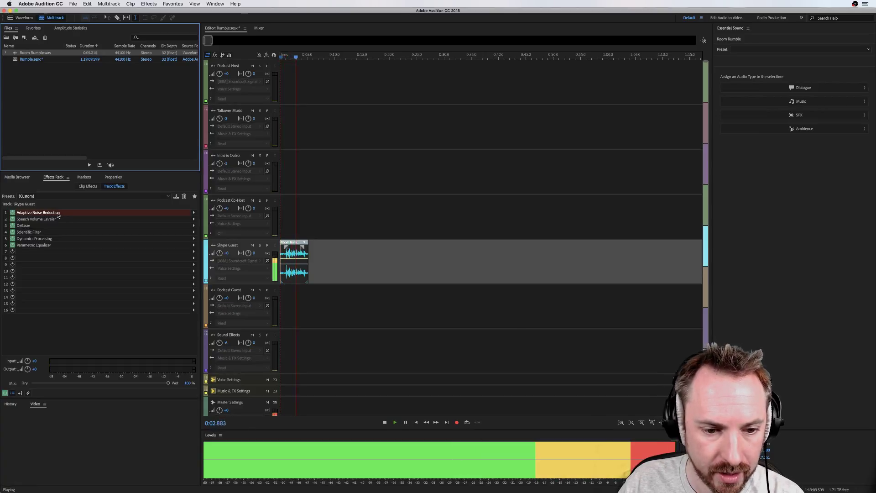
pyautogui.press('space')
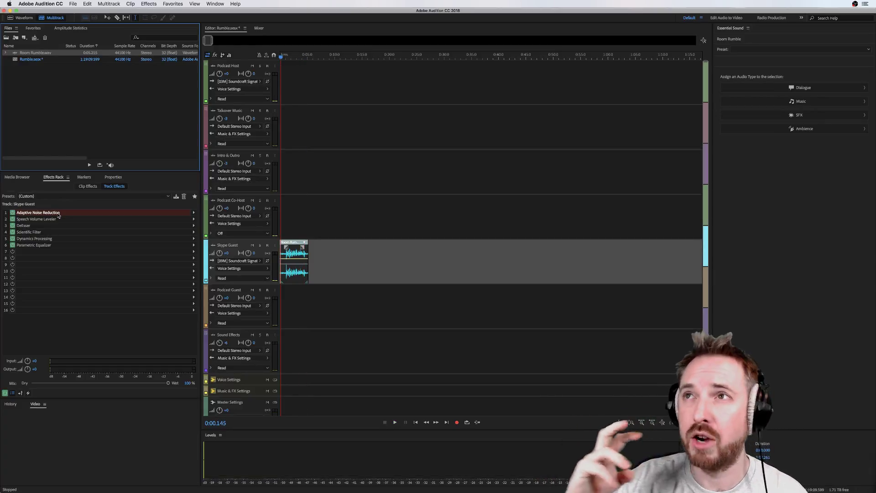
# Step: Raise Adaptive Noise Reduction spectral decay to about 149 ms/60dB and turn off High Quality Mode, previewing each change
pyautogui.doubleClick(42, 215)
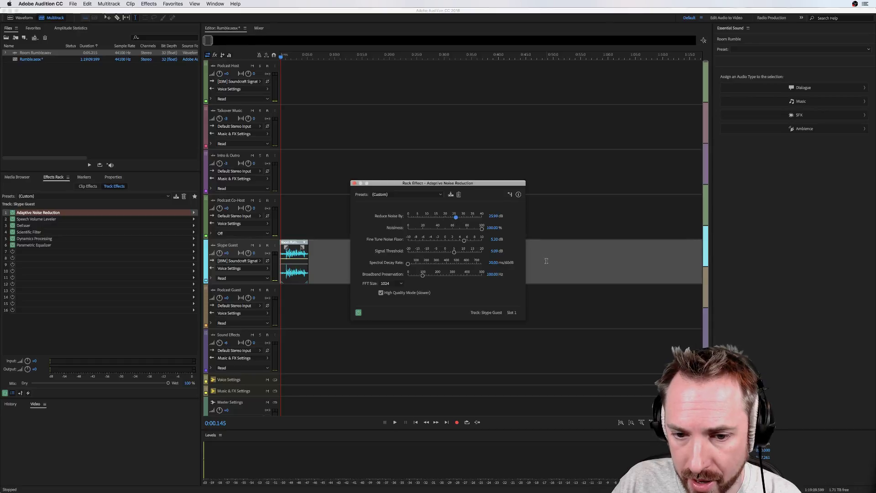
pyautogui.press('space')
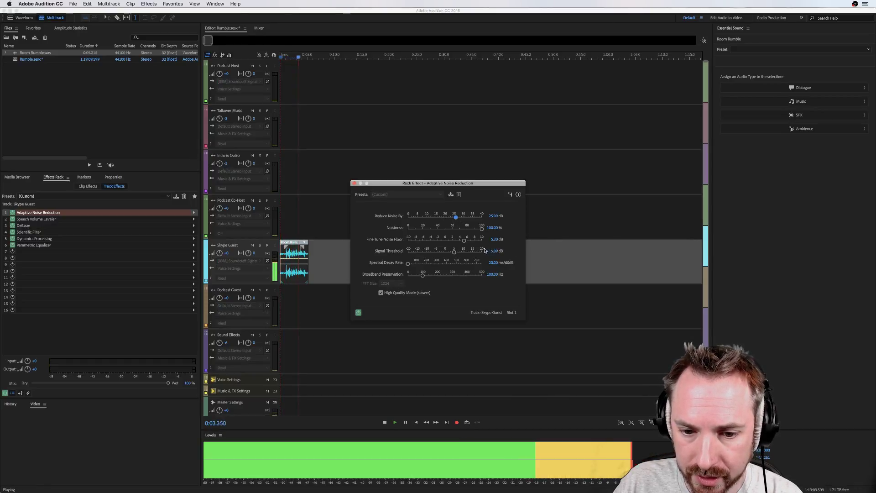
pyautogui.press('space')
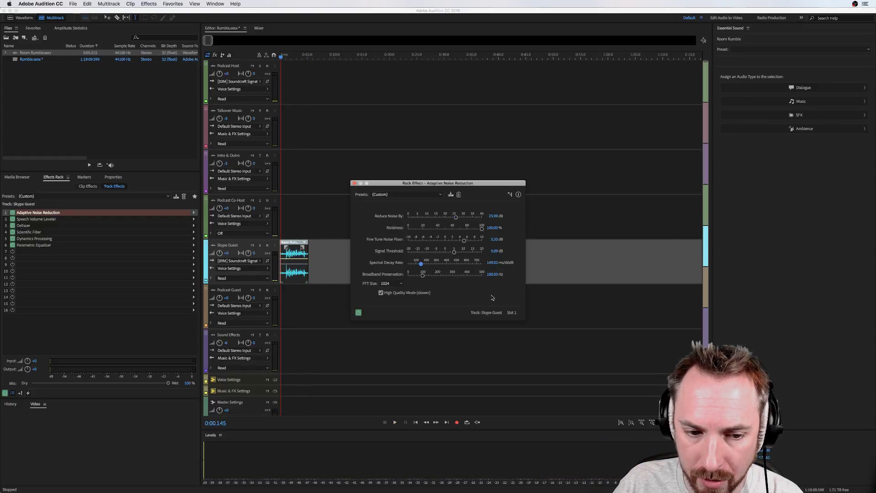
pyautogui.press('space')
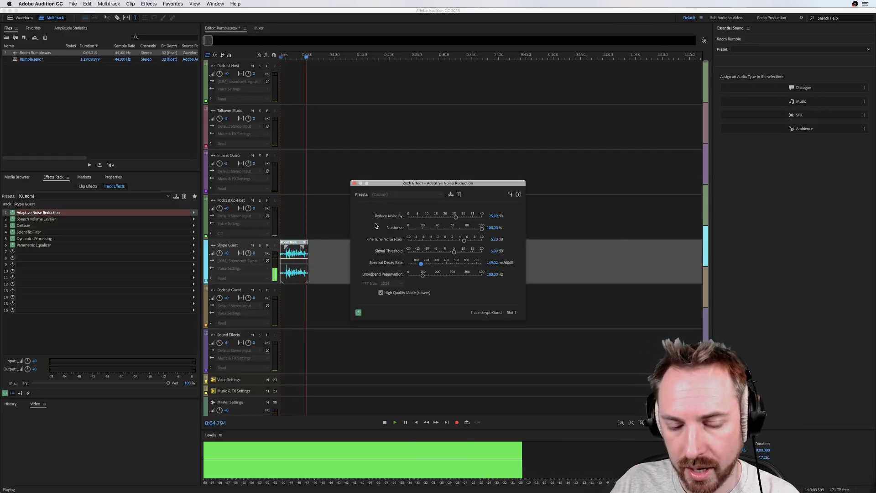
pyautogui.press('space')
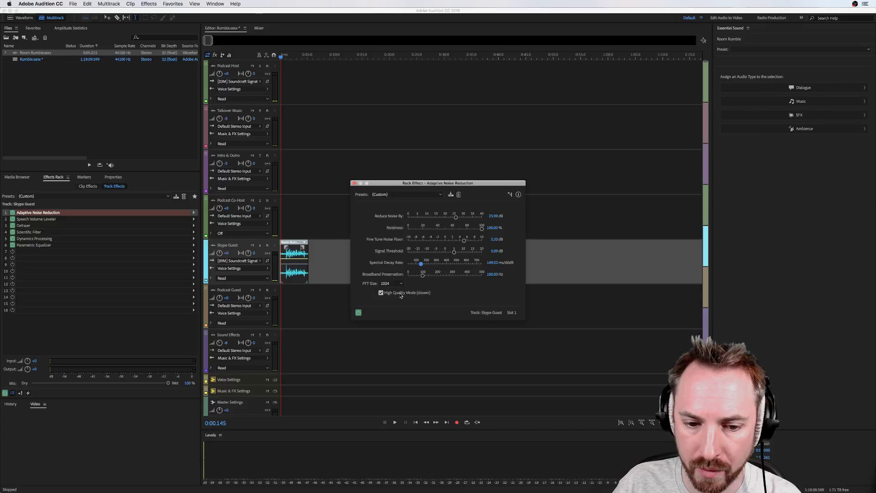
pyautogui.press('space')
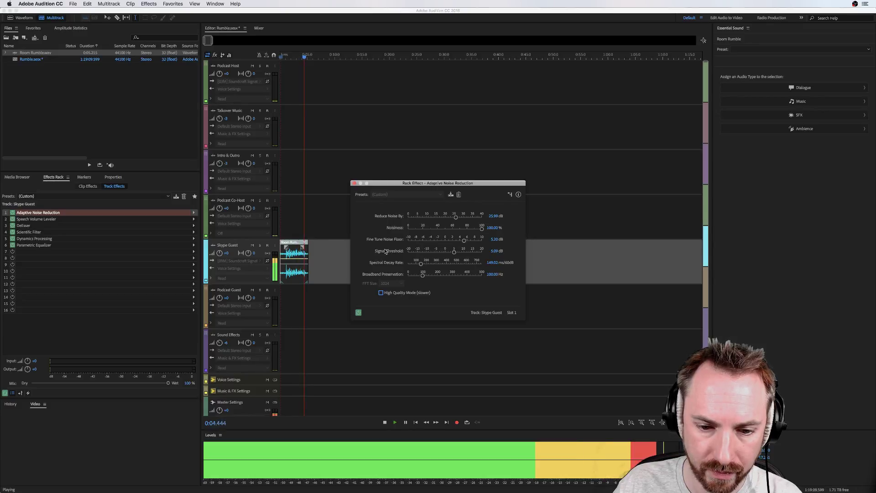
pyautogui.press('space')
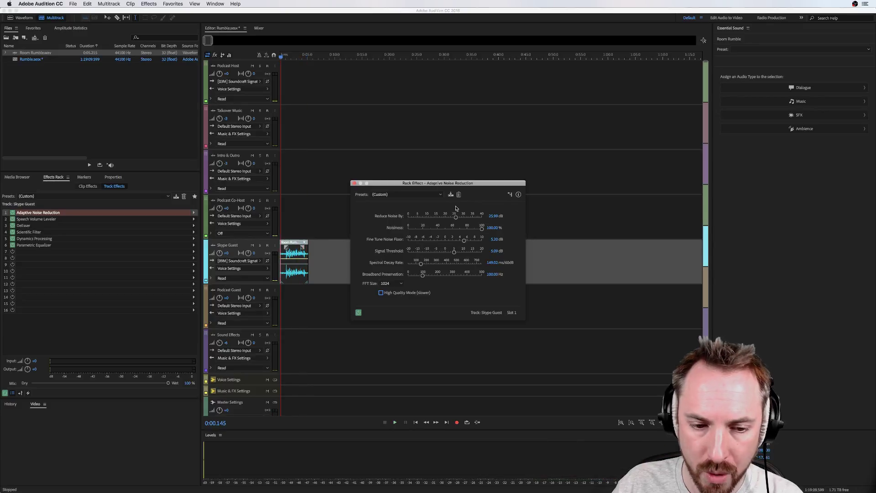
# Step: Open Room Rumble.wav in the waveform editor, select its first 1.09 s of rumble and listen to it
pyautogui.click(354, 184)
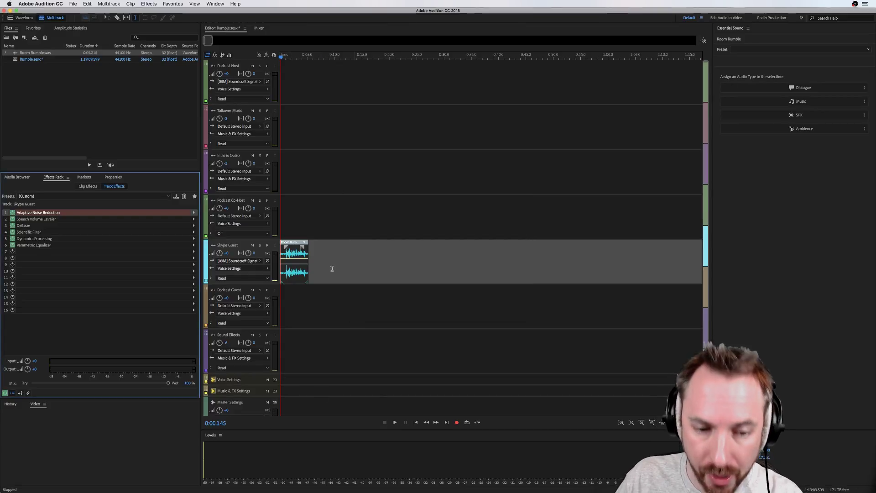
pyautogui.doubleClick(290, 270)
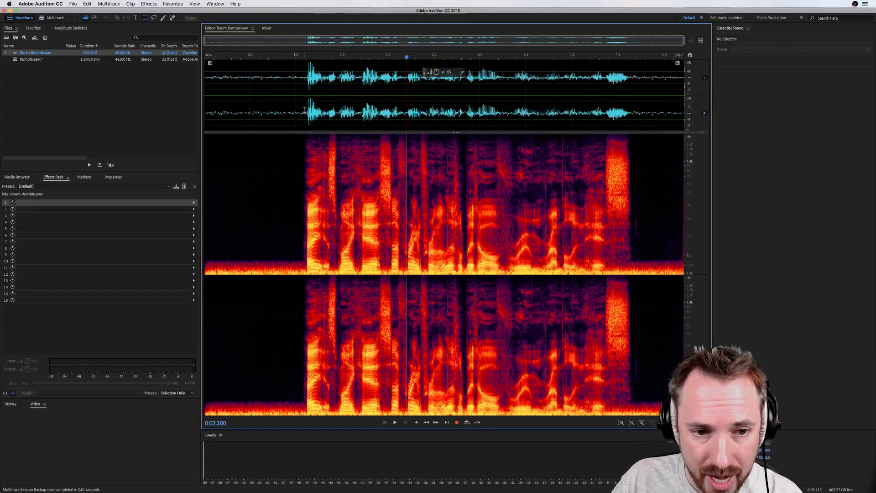
pyautogui.moveTo(304, 110); pyautogui.dragTo(215, 110)
pyautogui.click(149, 4)
pyautogui.moveTo(200, 117)
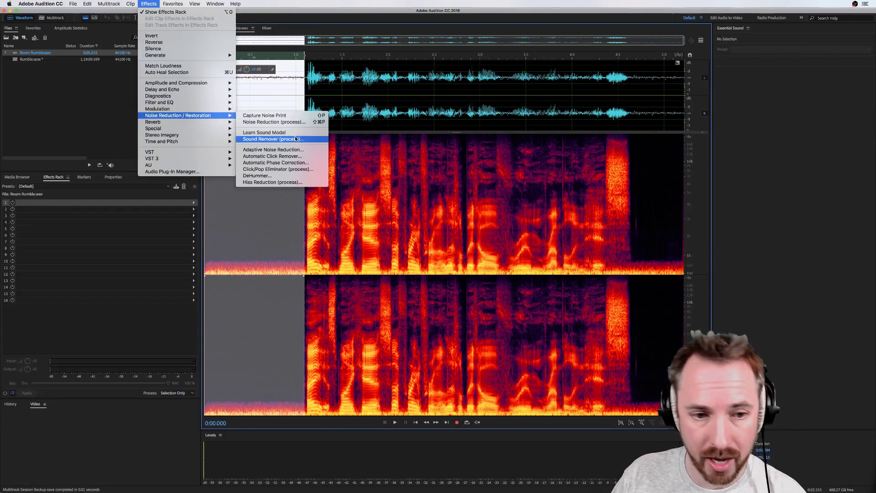
pyautogui.click(350, 88)
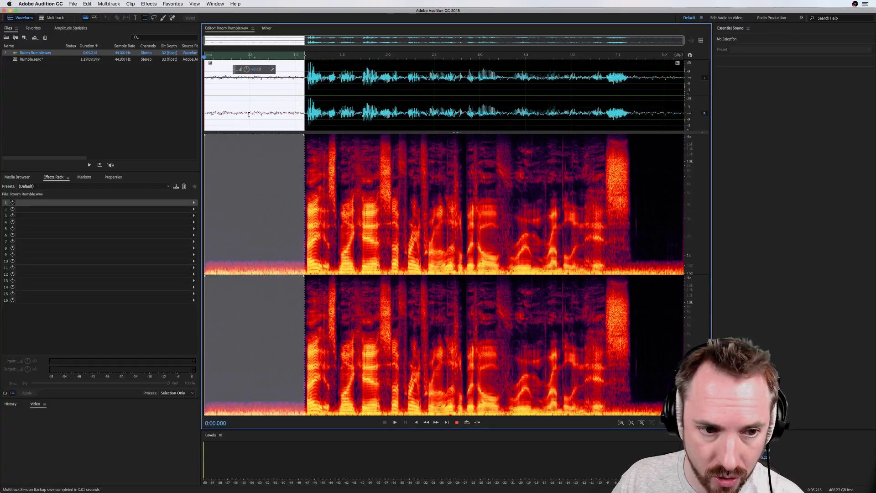
pyautogui.press('space')
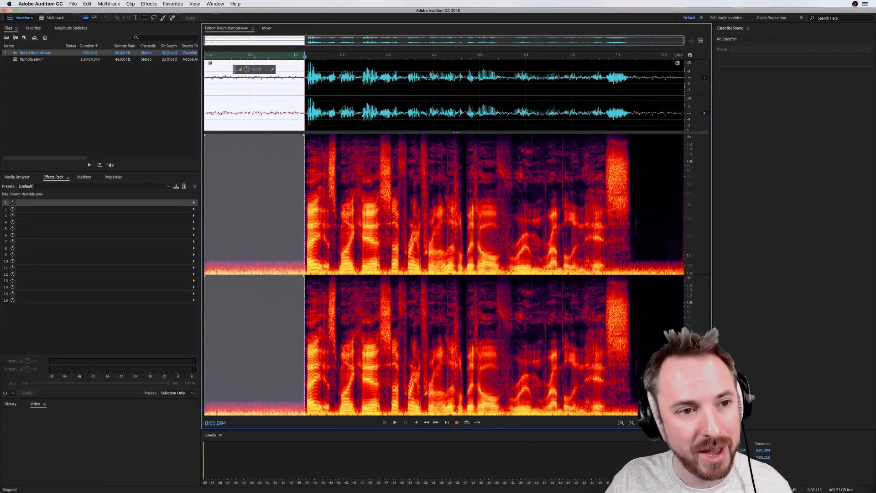
# Step: Capture a noise print from the selected rumble and confirm it with OK
pyautogui.click(149, 4)
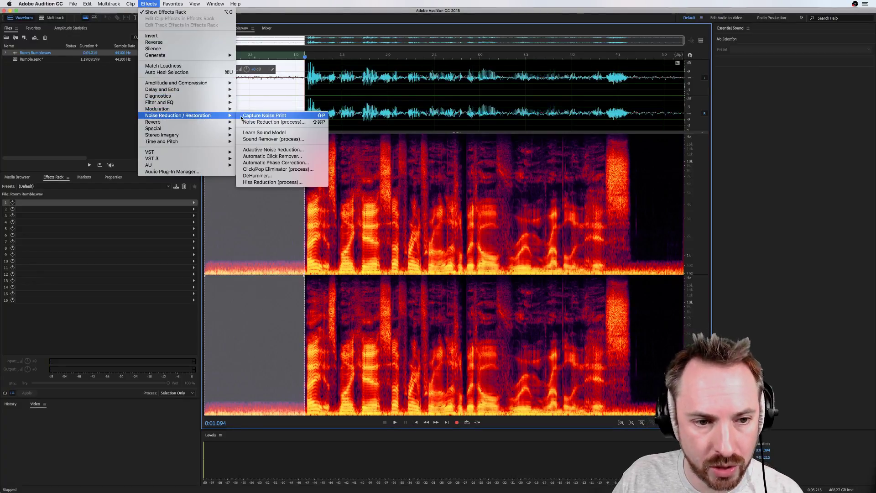
pyautogui.click(257, 116)
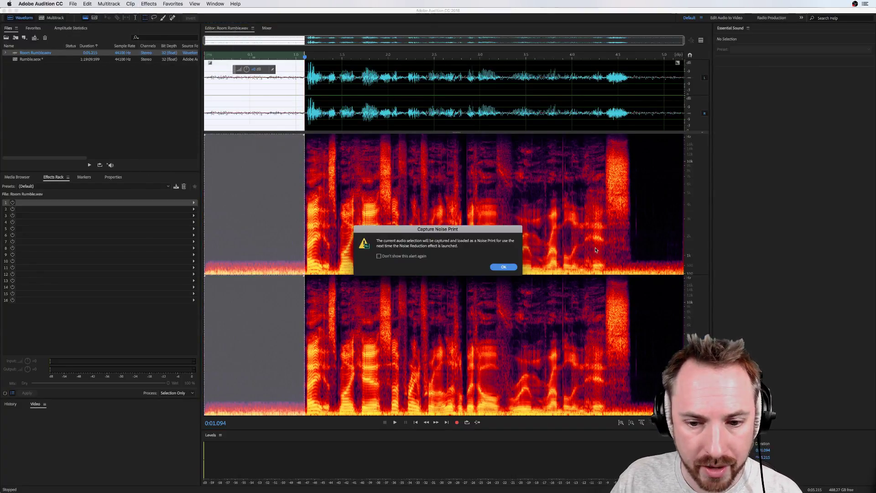
pyautogui.click(502, 268)
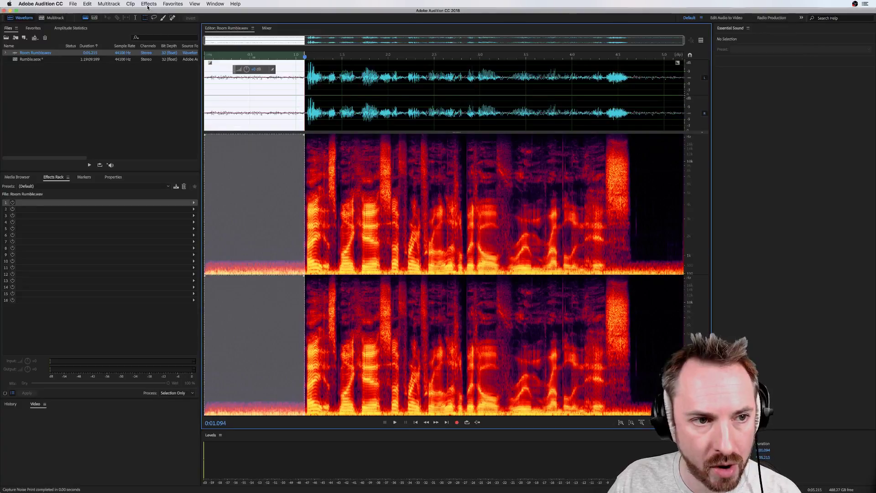
pyautogui.click(149, 4)
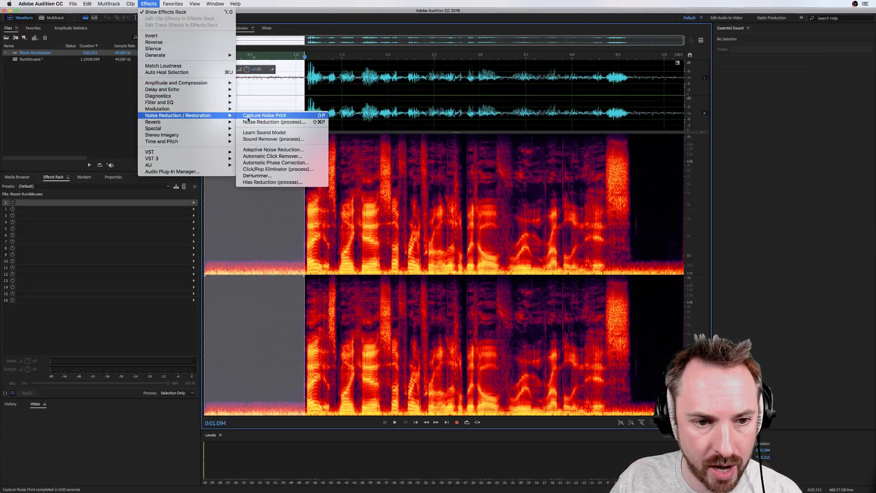
pyautogui.click(250, 121)
pyautogui.press('super+a')
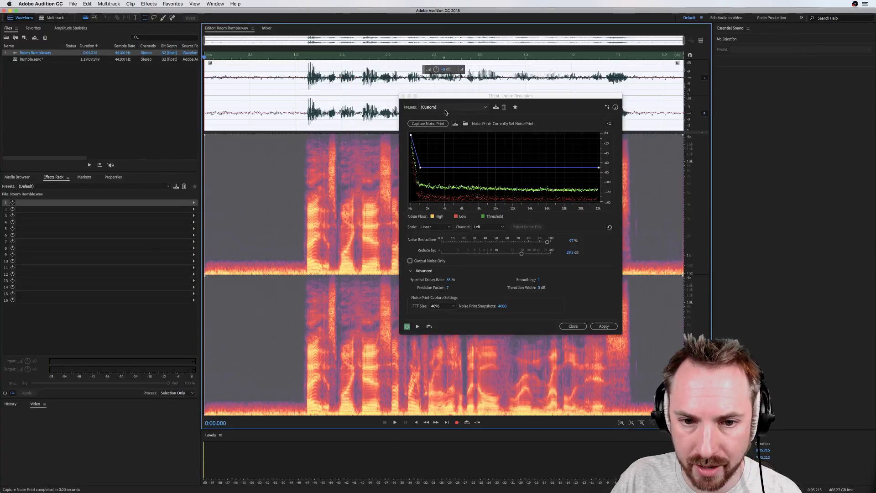
pyautogui.click(445, 112)
pyautogui.press('space')
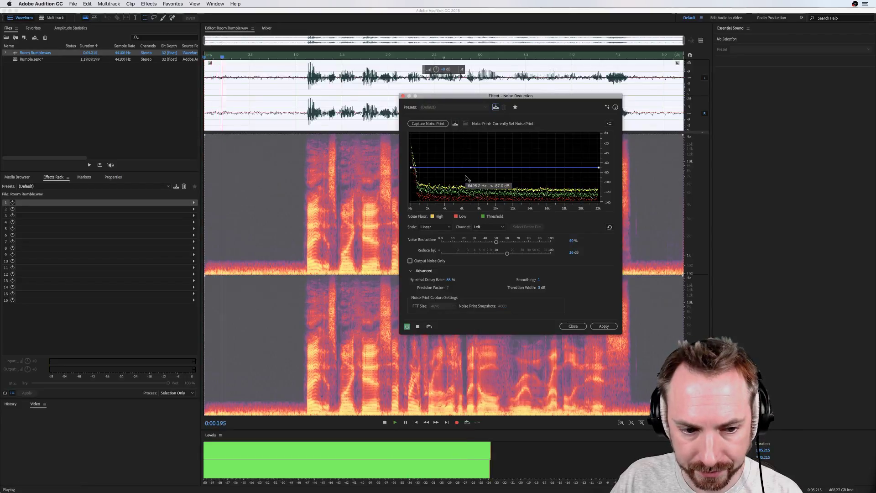
pyautogui.press('space')
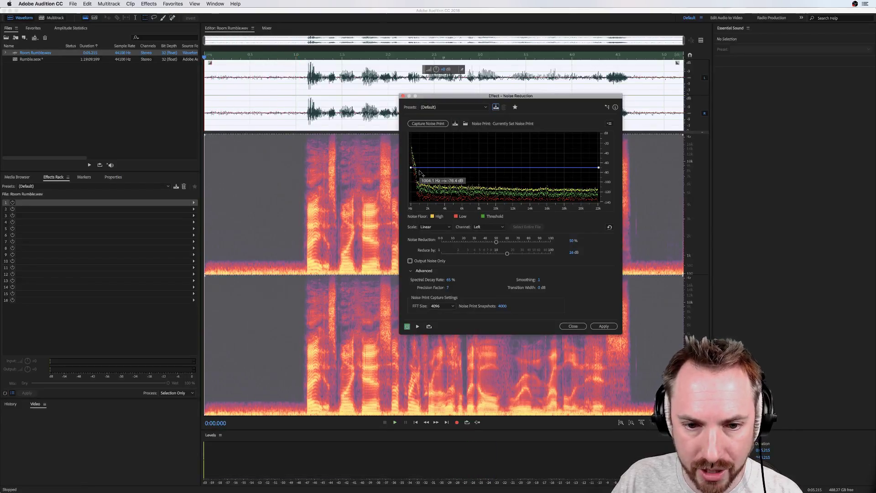
pyautogui.click(418, 168)
pyautogui.moveTo(411, 168); pyautogui.dragTo(412, 144)
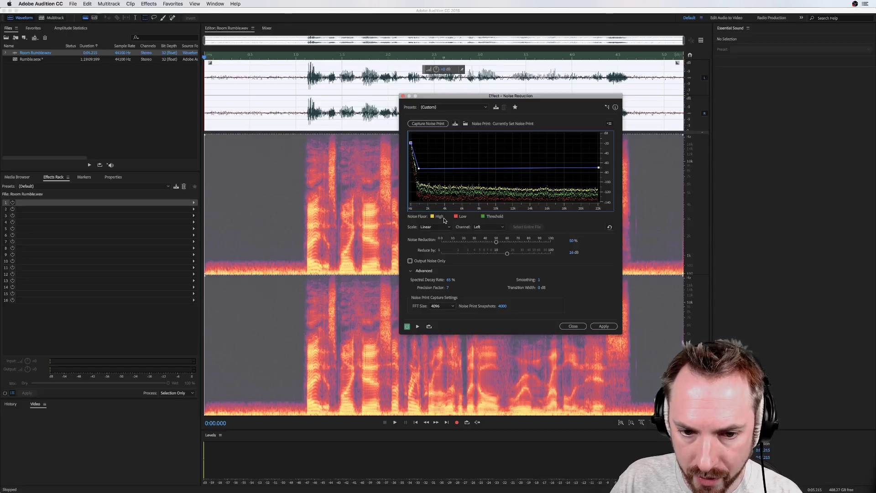
pyautogui.moveTo(419, 169); pyautogui.dragTo(416, 169)
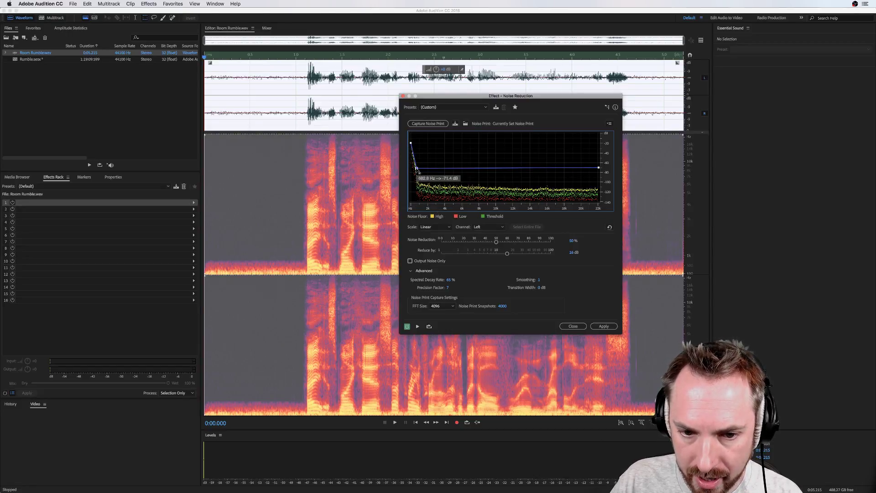
pyautogui.moveTo(516, 242); pyautogui.dragTo(521, 255)
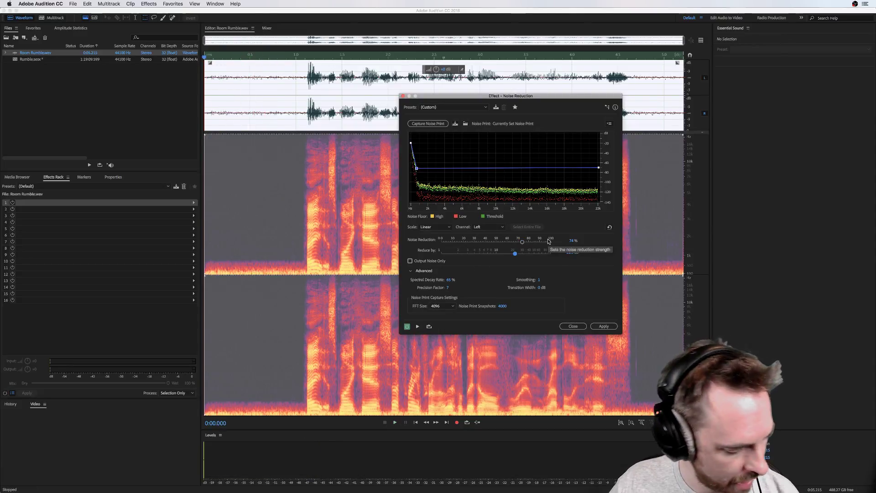
pyautogui.press('space')
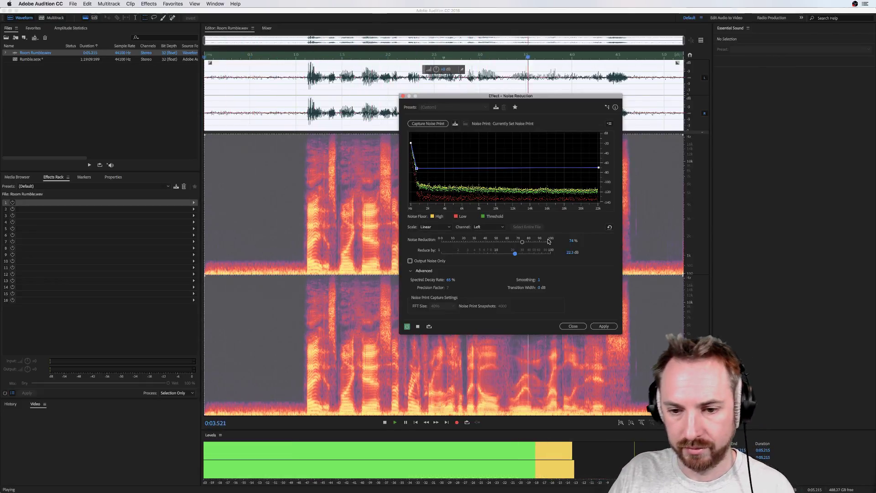
pyautogui.press('space')
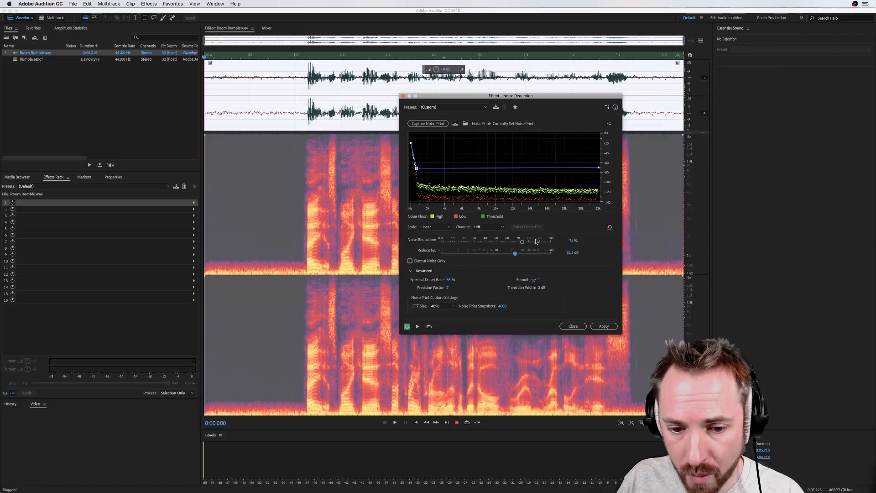
pyautogui.click(573, 327)
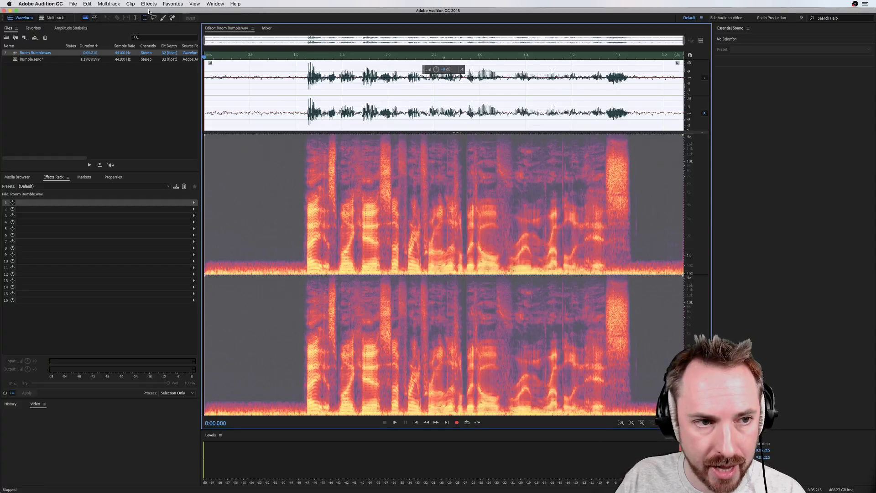
pyautogui.click(148, 5)
pyautogui.moveTo(170, 116)
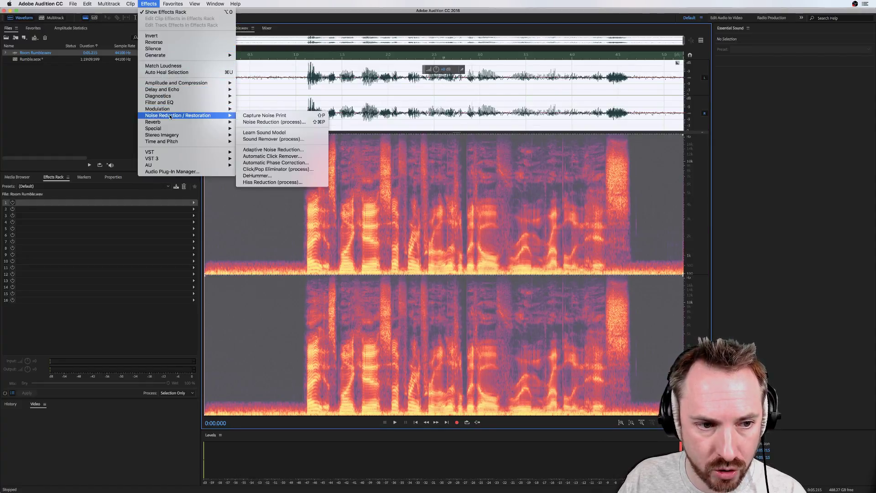
pyautogui.click(276, 139)
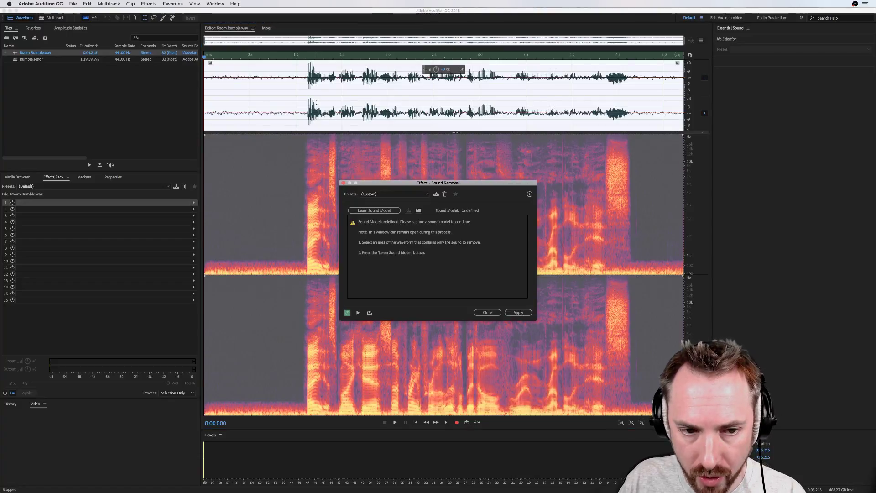
pyautogui.moveTo(305, 103); pyautogui.dragTo(210, 102)
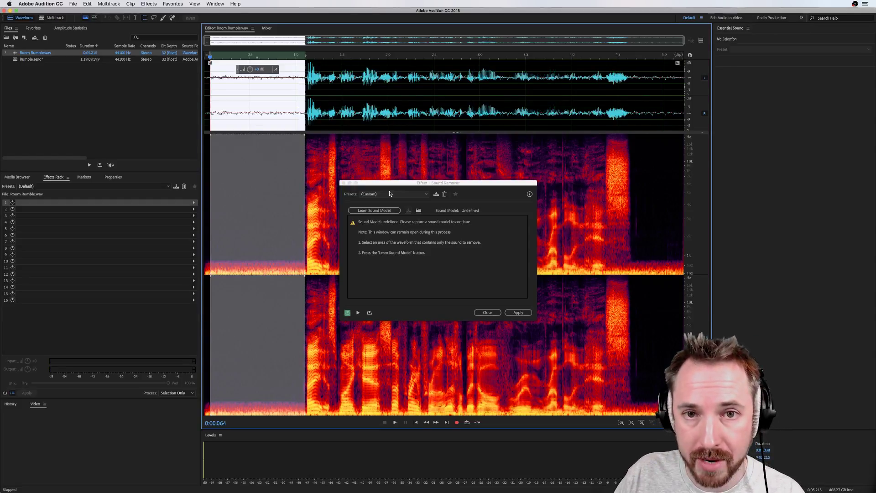
pyautogui.click(364, 211)
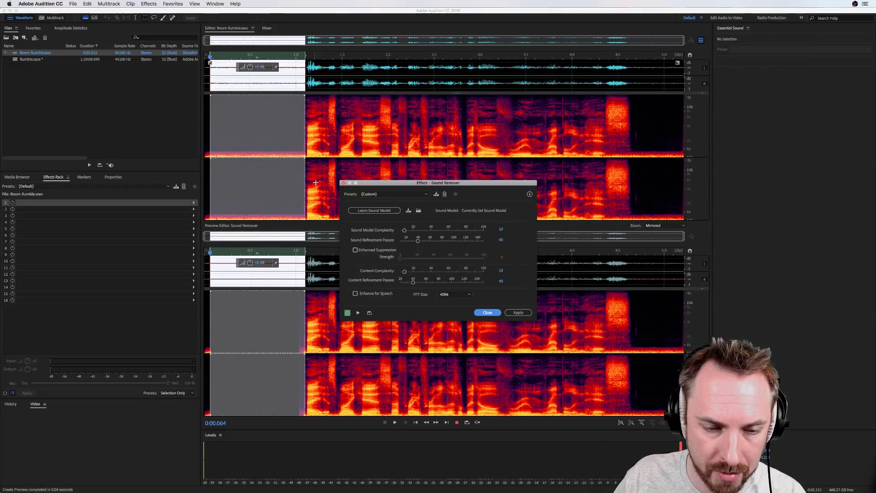
pyautogui.press('super+shift+a')
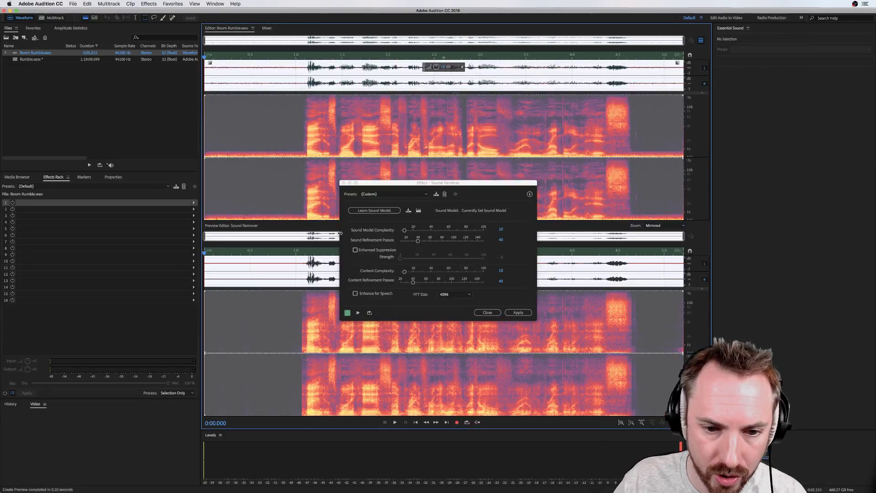
pyautogui.press('space')
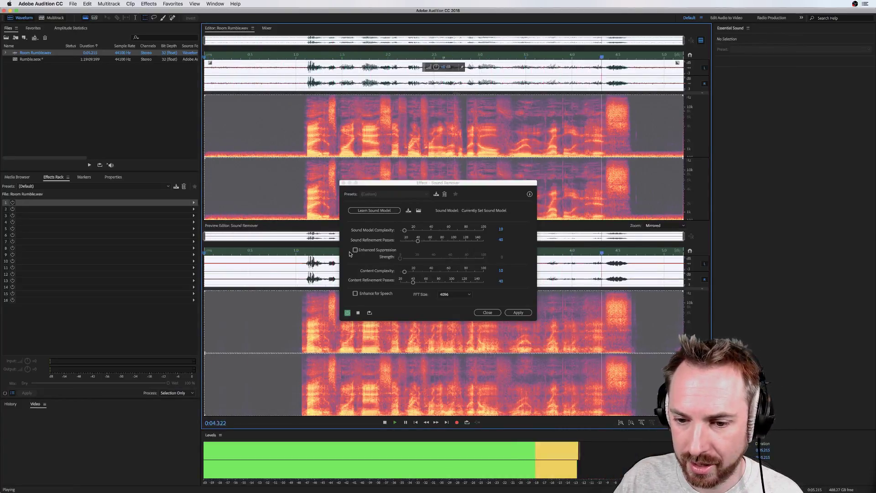
pyautogui.press('space')
pyautogui.click(356, 293)
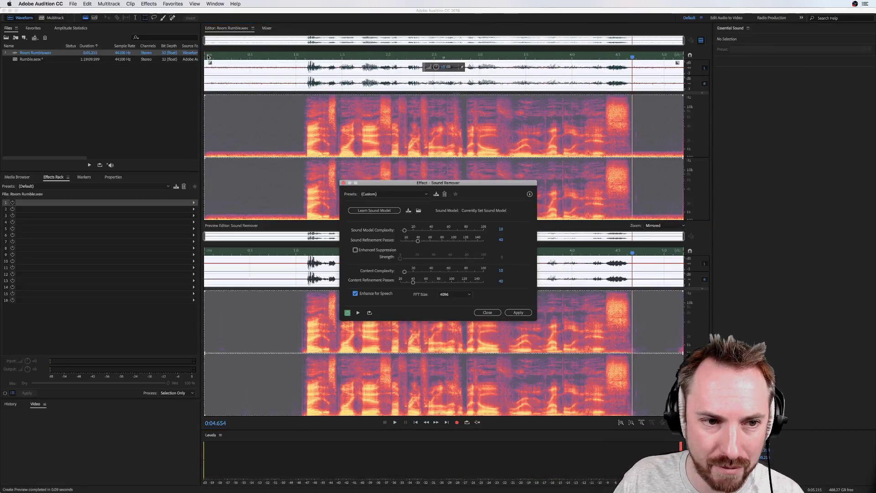
pyautogui.click(213, 57)
pyautogui.press('space')
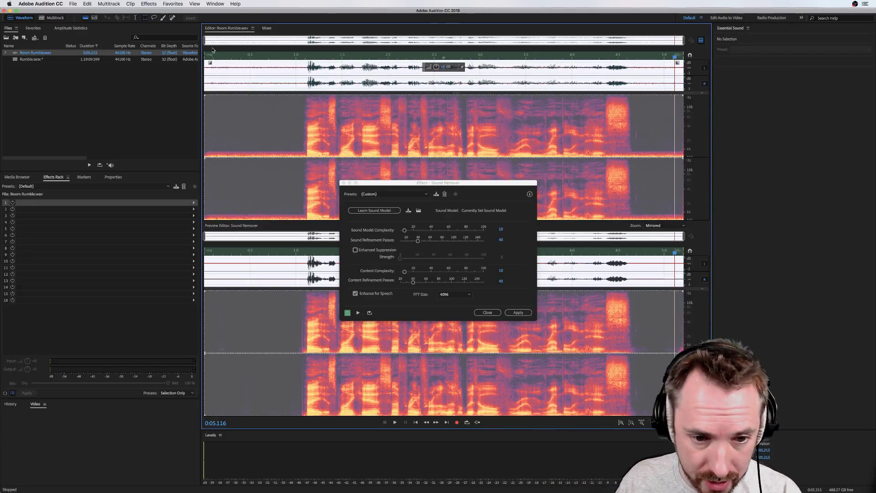
# Step: Close Sound Remover unapplied and set the Dynamics effect to AutoGate only, with Expander off
pyautogui.click(343, 183)
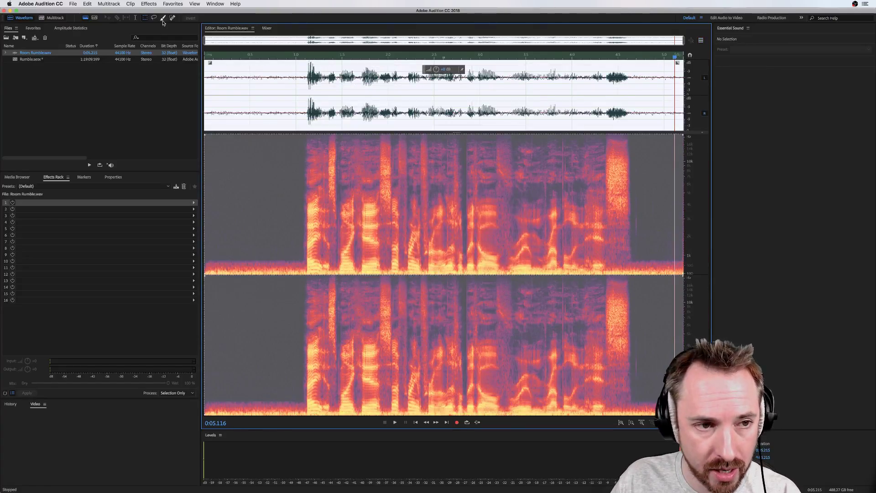
pyautogui.click(148, 4)
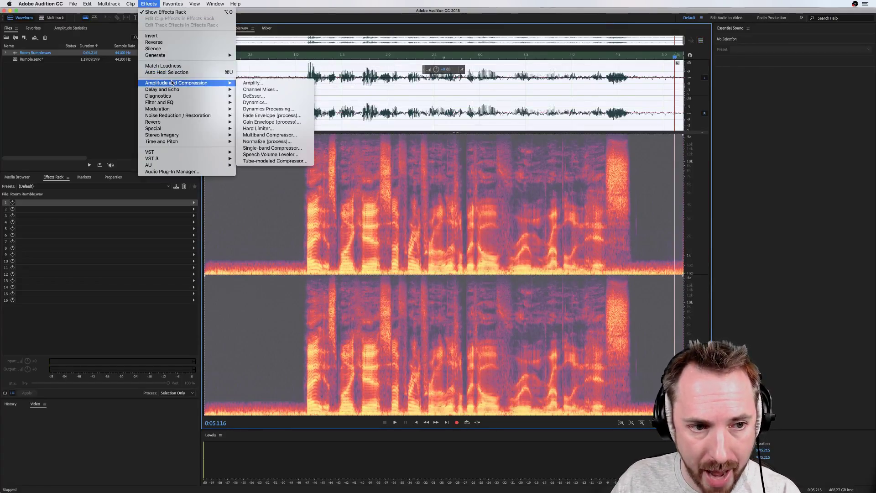
pyautogui.click(342, 99)
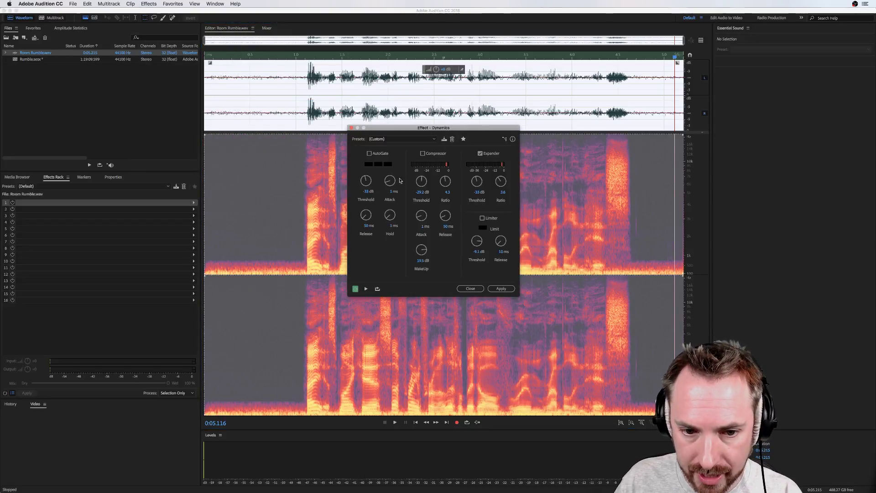
pyautogui.click(491, 155)
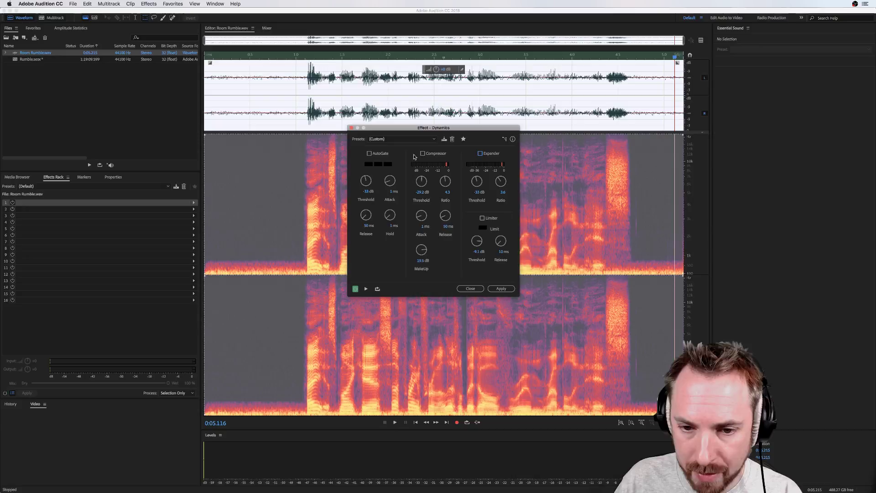
pyautogui.click(479, 154)
pyautogui.click(370, 154)
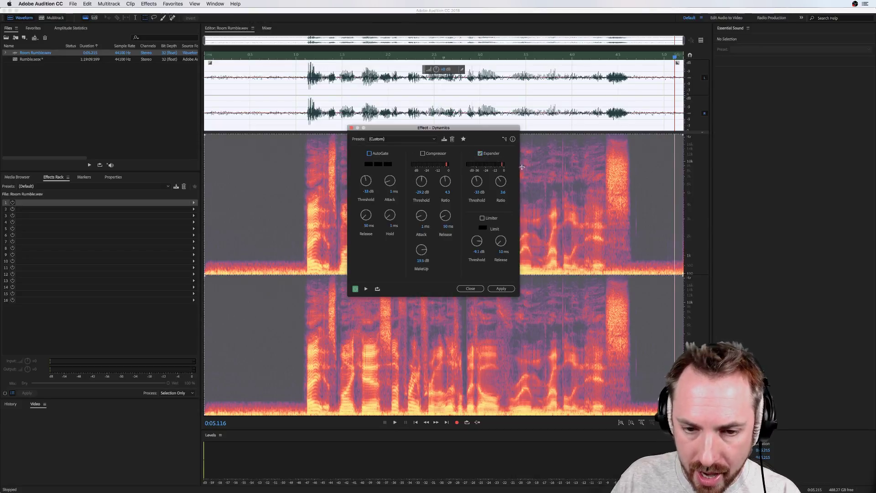
pyautogui.click(489, 154)
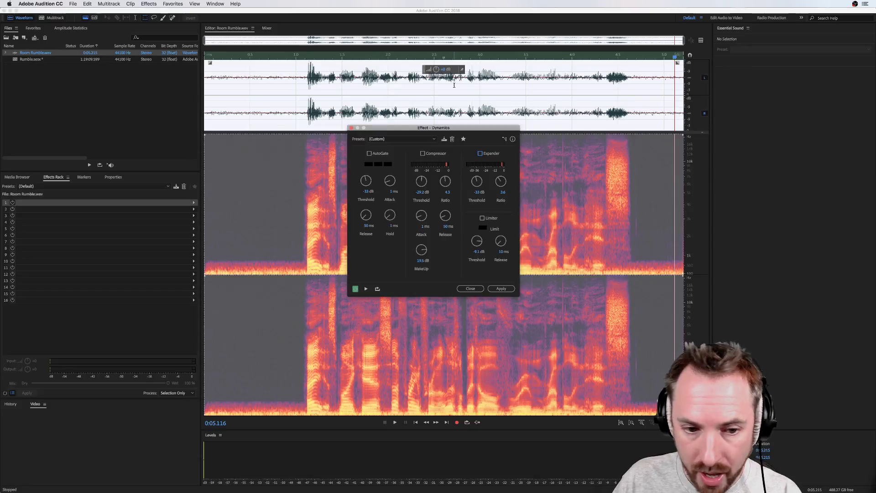
pyautogui.click(374, 155)
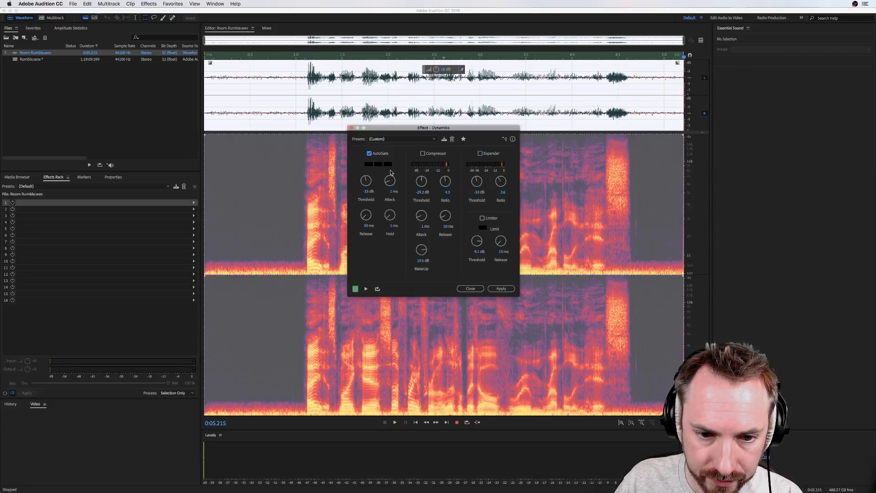
# Step: Preview the AutoGate-only result while adjusting its threshold, then close Dynamics without applying
pyautogui.press('space')
pyautogui.press('space')
pyautogui.moveTo(367, 181); pyautogui.dragTo(367, 180)
pyautogui.press('space')
pyautogui.press('space')
pyautogui.press('space')
pyautogui.press('space')
pyautogui.press('space')
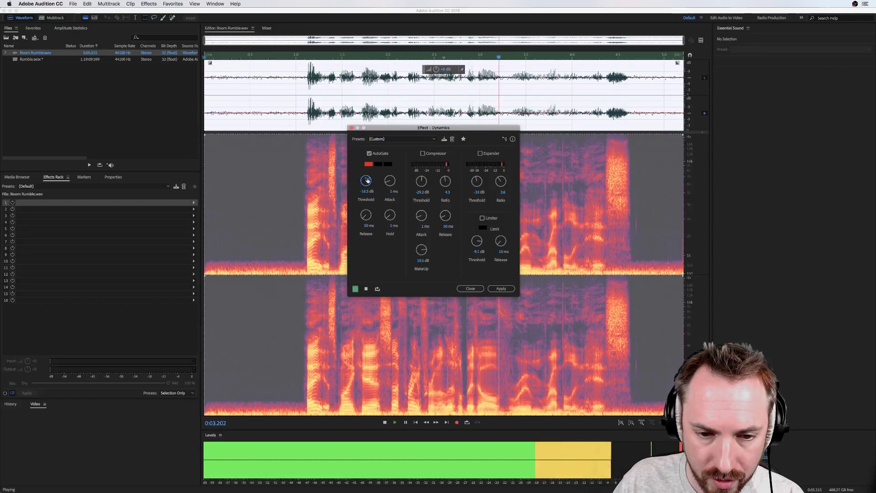
pyautogui.press('space')
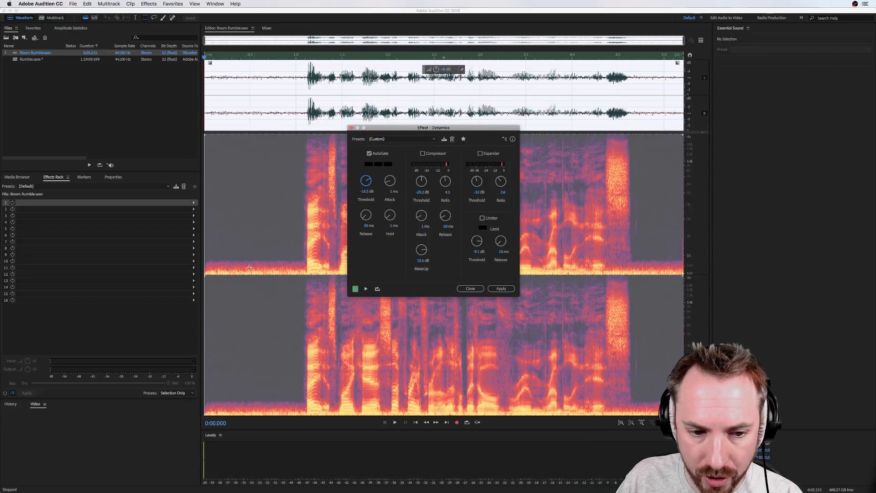
pyautogui.click(471, 290)
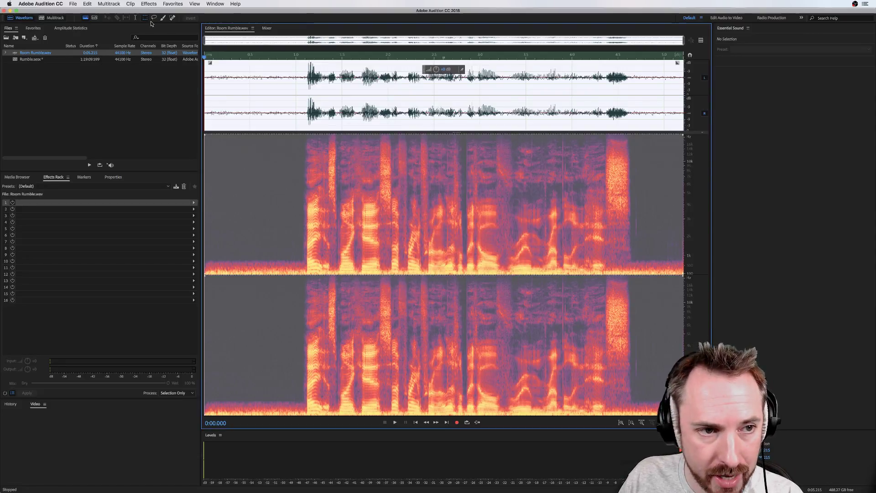
# Step: Open Dynamics Processing with the Noise Gate @ 20dB preset and turn on the processed preview
pyautogui.click(147, 4)
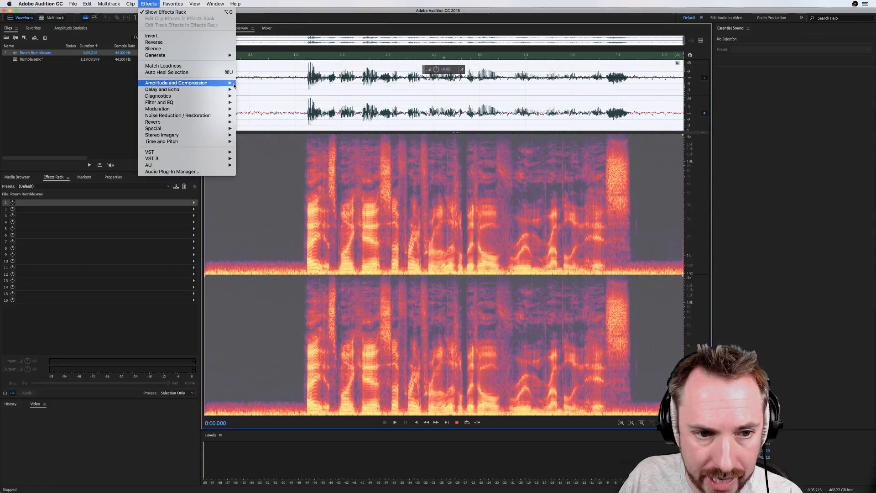
pyautogui.moveTo(219, 85)
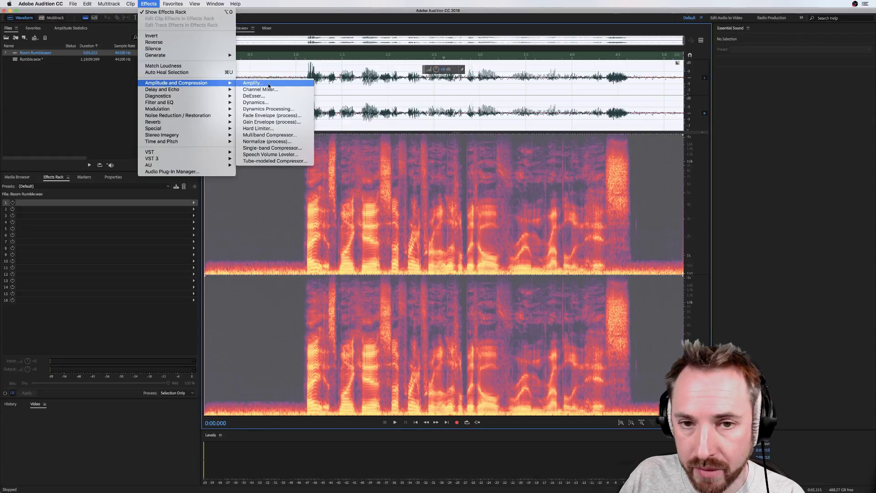
pyautogui.click(260, 110)
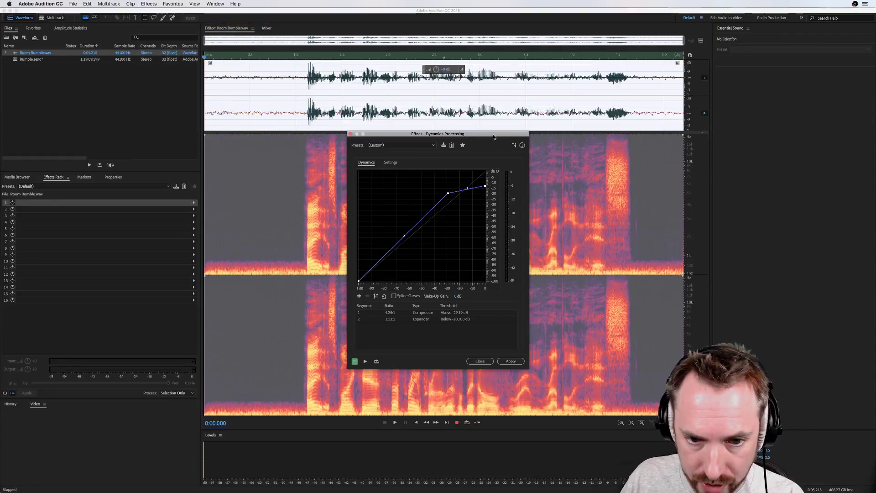
pyautogui.click(418, 145)
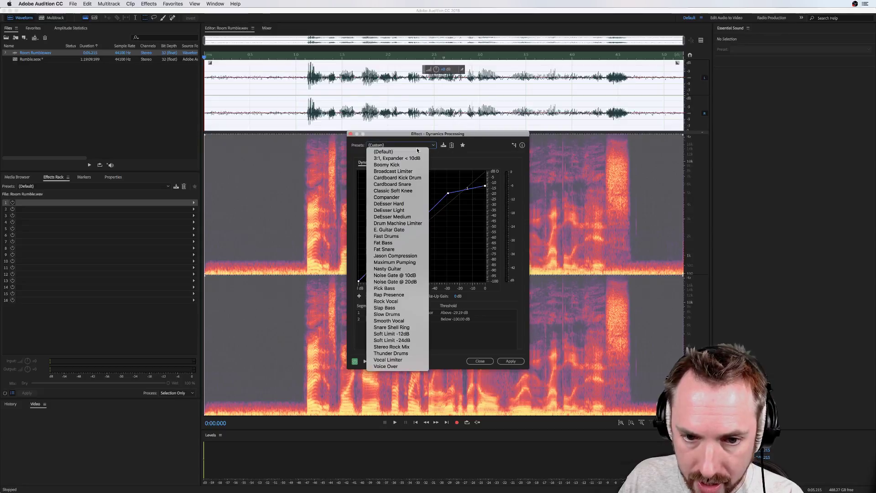
pyautogui.click(411, 282)
pyautogui.moveTo(445, 277); pyautogui.dragTo(398, 281)
pyautogui.click(701, 41)
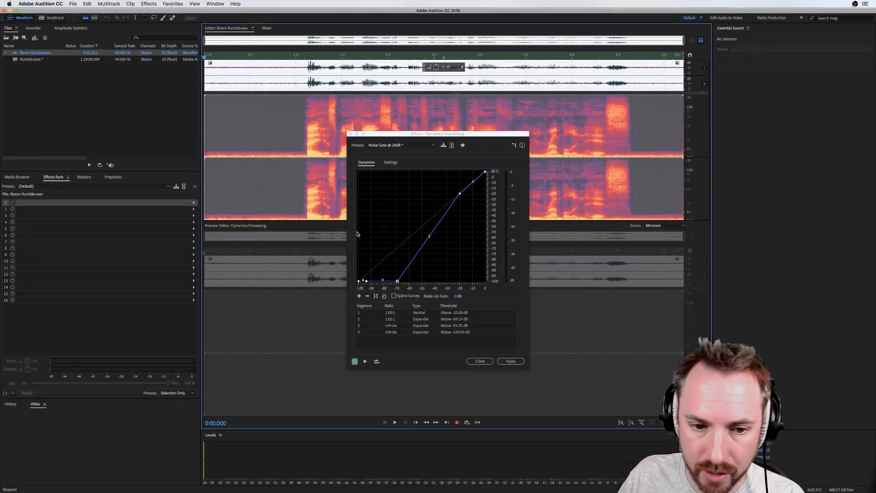
# Step: Raise segment 2's expander threshold stepwise to about -27 dB while listening, then close unapplied
pyautogui.moveTo(400, 280); pyautogui.dragTo(425, 280)
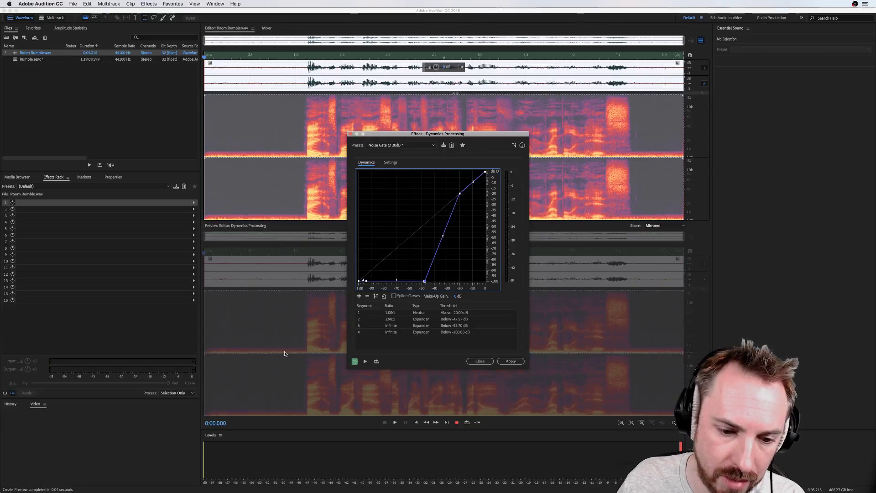
pyautogui.moveTo(425, 281); pyautogui.dragTo(434, 281)
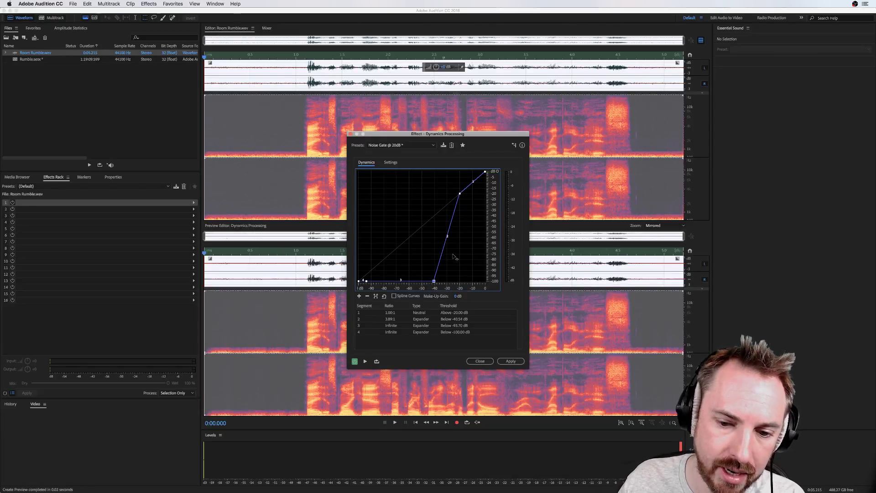
pyautogui.moveTo(434, 281); pyautogui.dragTo(446, 282)
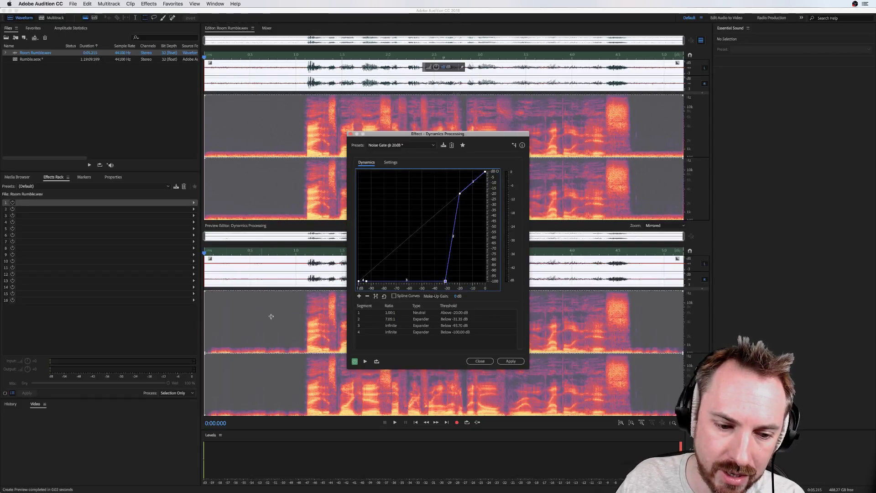
pyautogui.moveTo(450, 289); pyautogui.dragTo(451, 288)
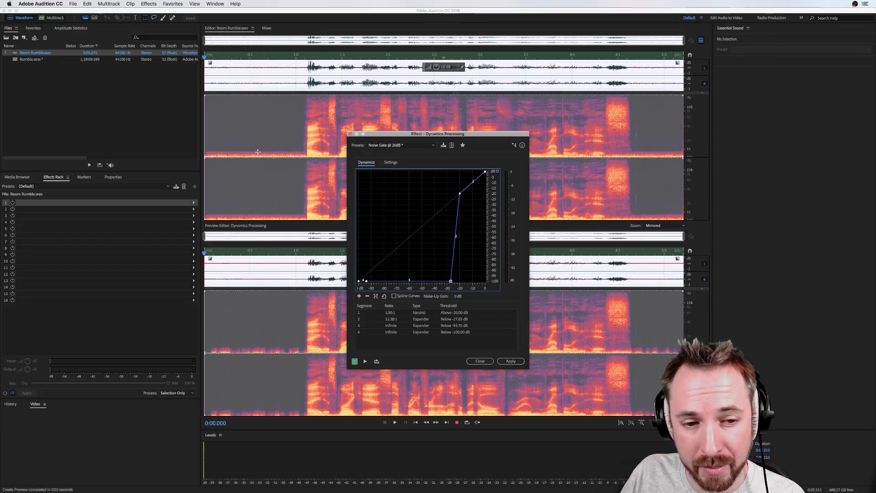
pyautogui.click(349, 135)
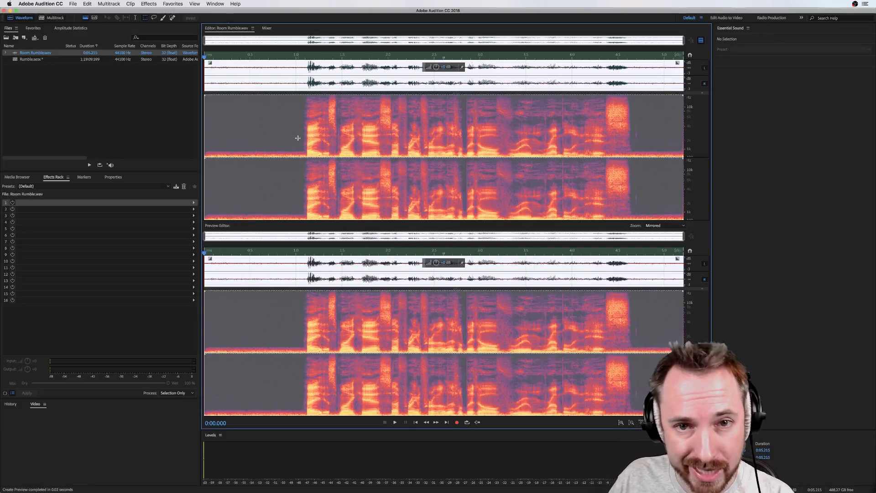
# Step: Return to Rumble.sesx, select the Skype Guest clip and view its Adaptive Noise Reduction settings (149.03 ms/60dB)
pyautogui.click(149, 3)
pyautogui.moveTo(173, 117)
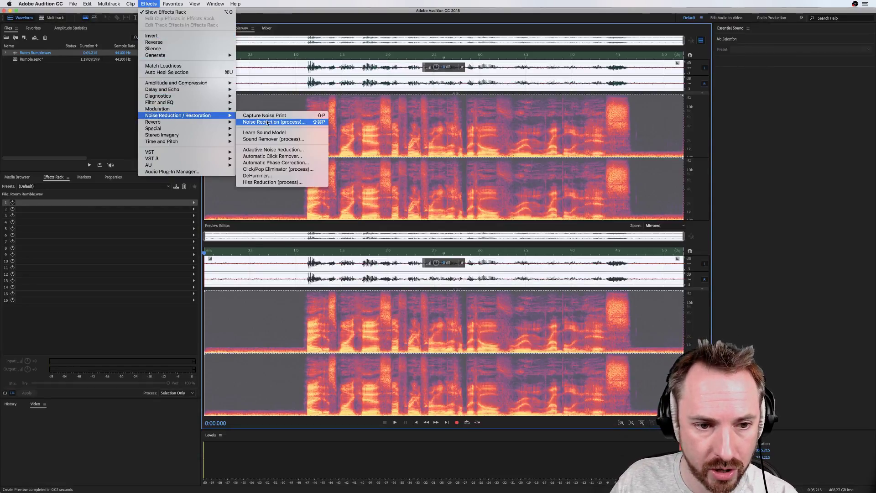
pyautogui.click(41, 39)
pyautogui.click(51, 18)
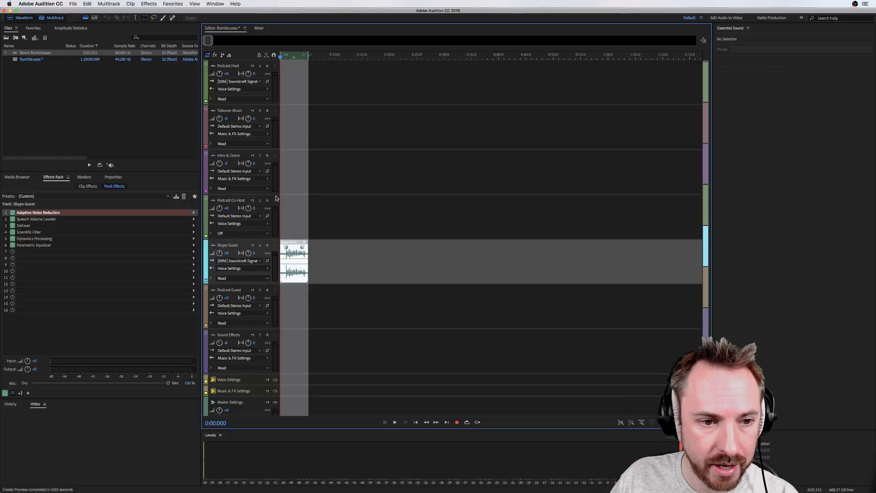
pyautogui.click(294, 270)
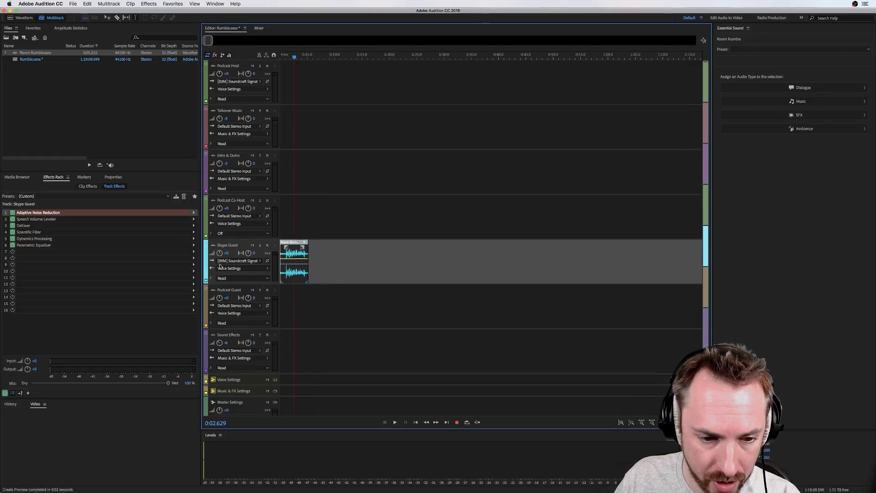
pyautogui.doubleClick(26, 213)
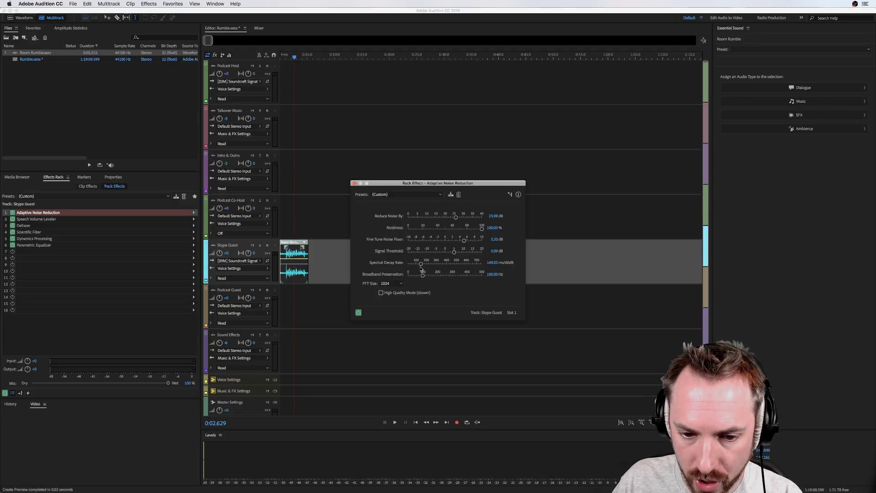
# Step: Close the Adaptive Noise Reduction window, zoom the timeline in and back out, then switch to OBS
pyautogui.click(355, 184)
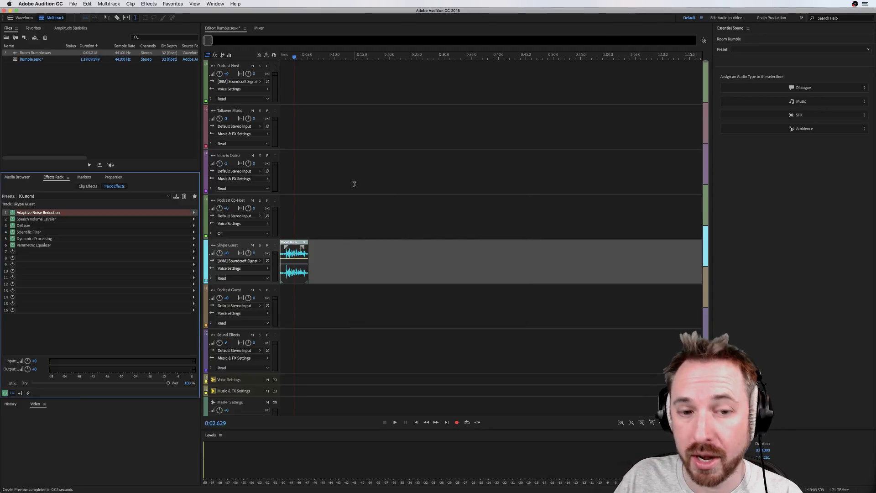
pyautogui.scroll(3, 287, 58)
pyautogui.scroll(-2, 352, 176)
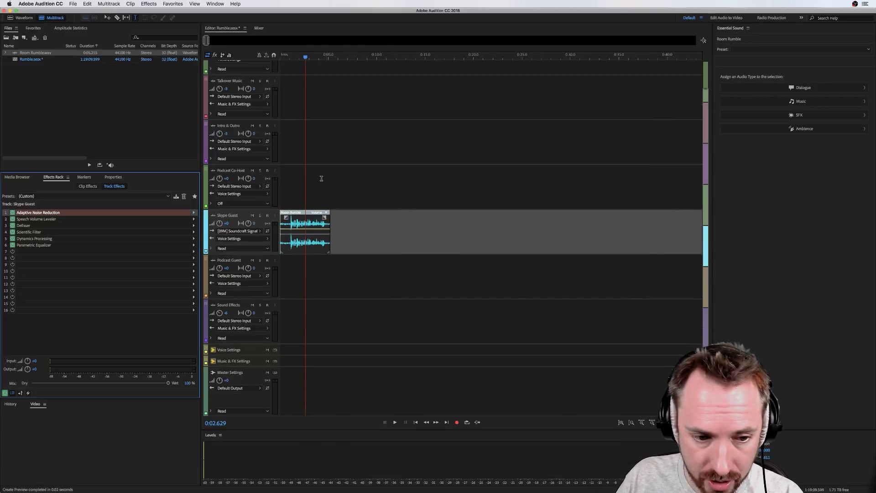
pyautogui.scroll(2, 321, 178)
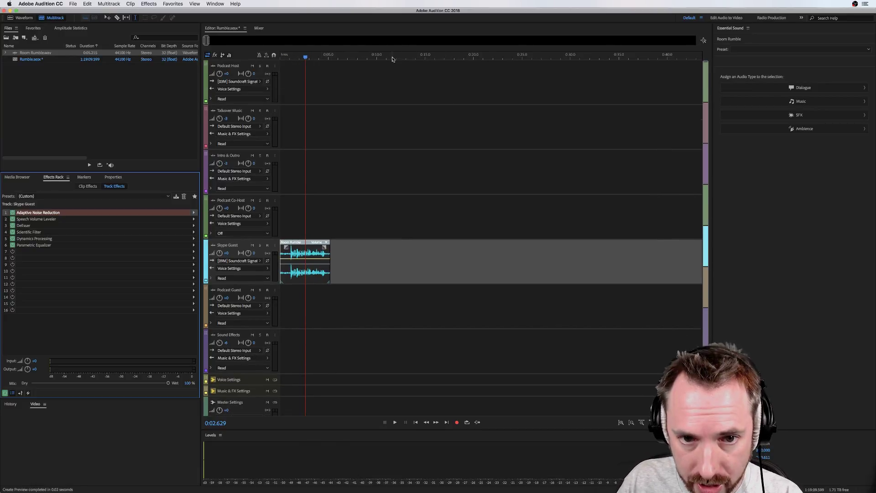
pyautogui.scroll(-4, 392, 58)
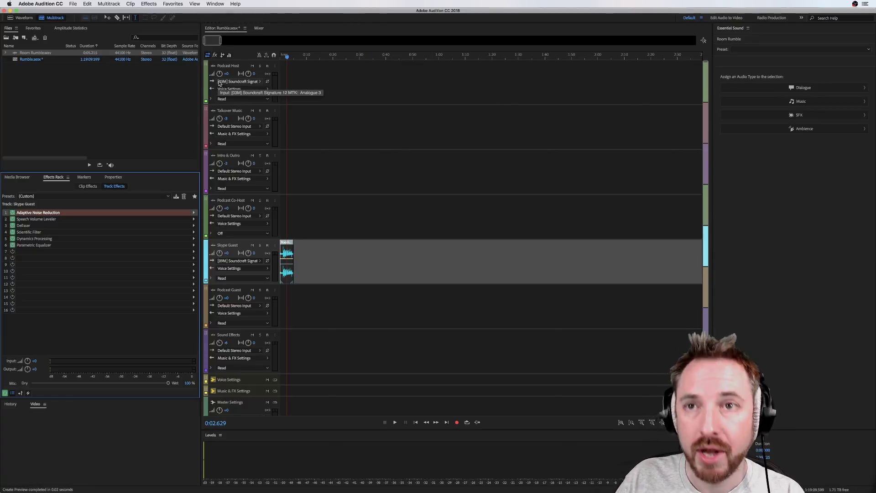
pyautogui.press('super+Tab')
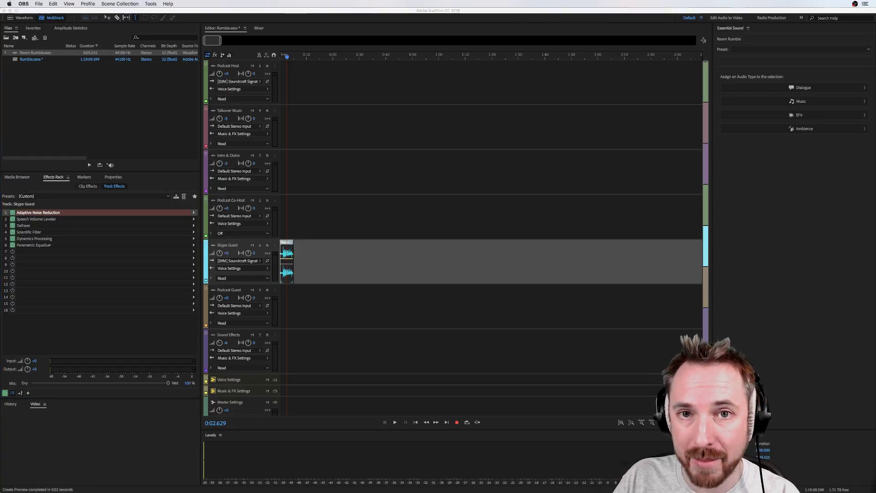